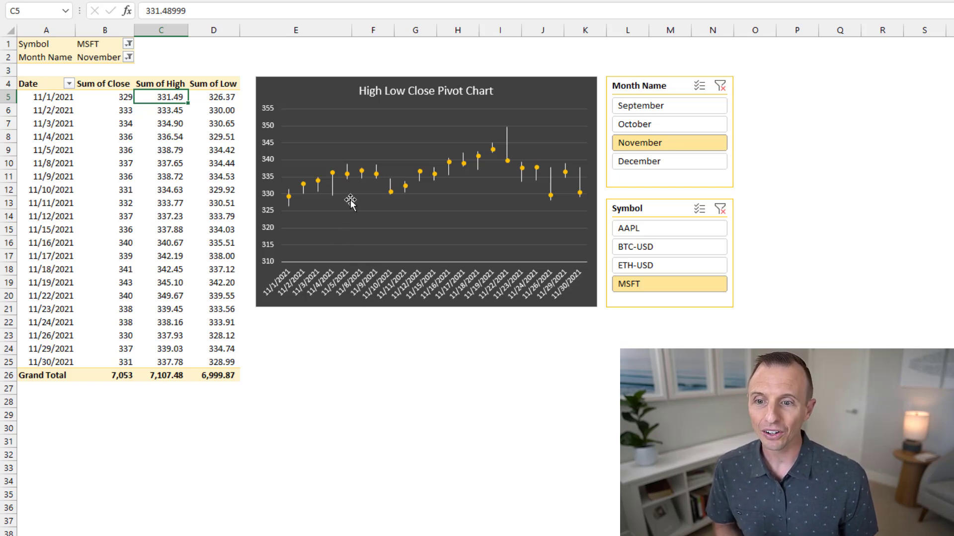
- Compare the Regular High Low Chart sheet with the High Low Pivot Chart sheet, and filter the pivot chart to December
mouse_move(350, 175)
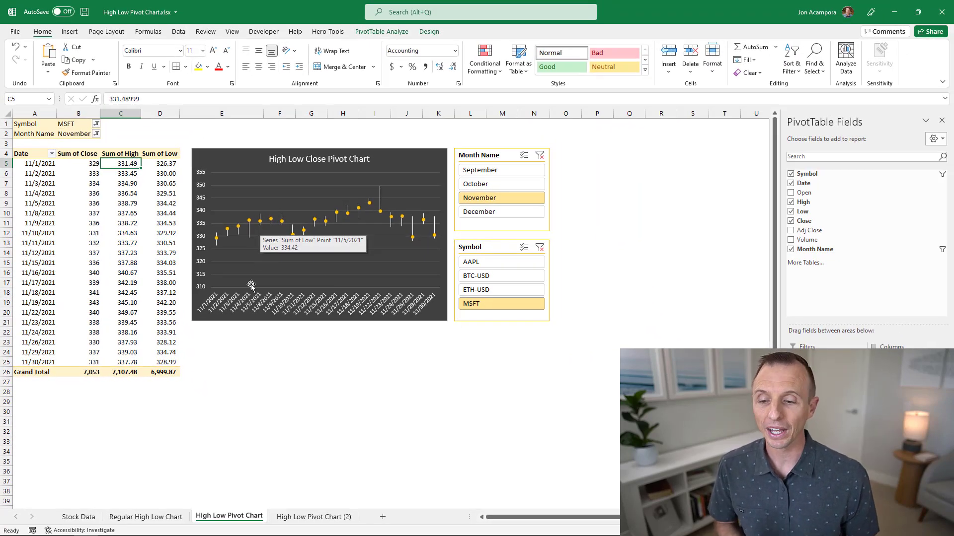
left_click(174, 517)
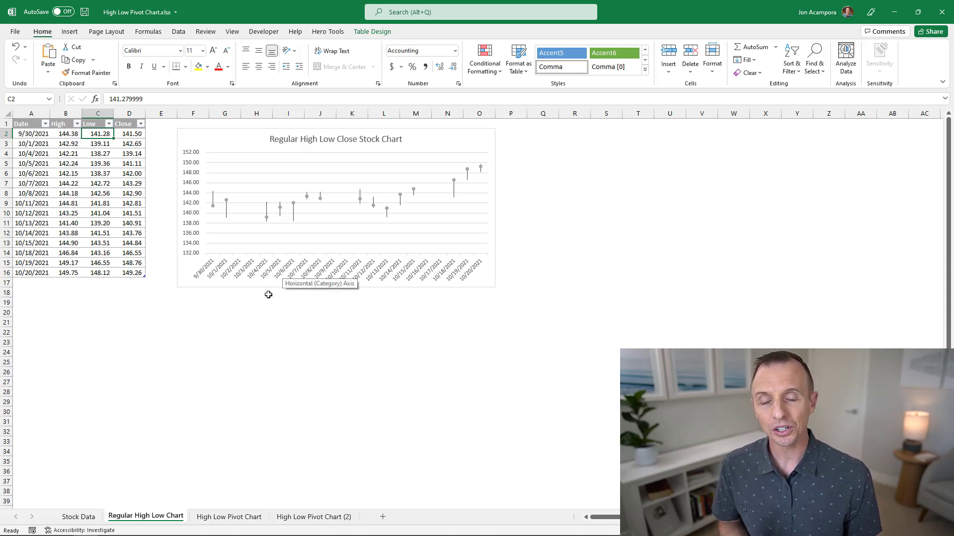
left_click(233, 517)
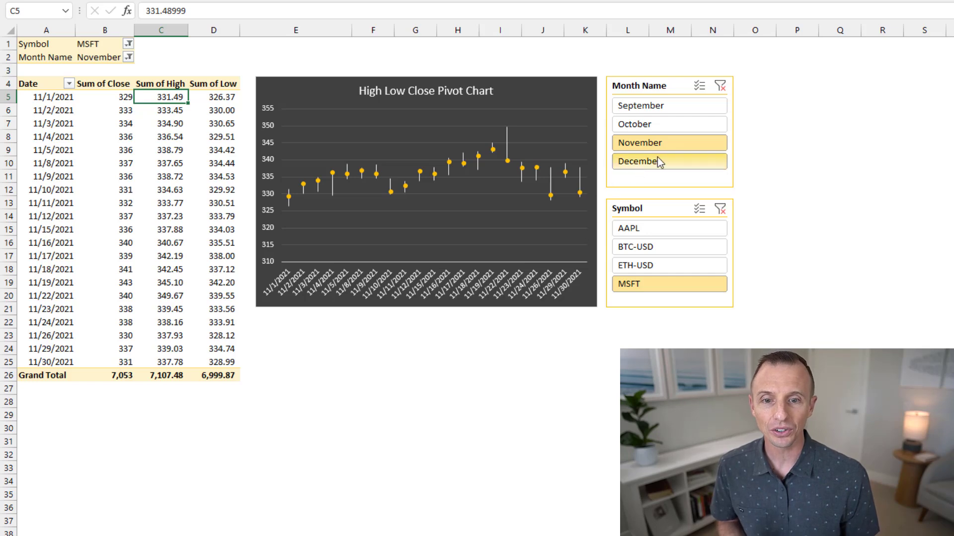
left_click(673, 162)
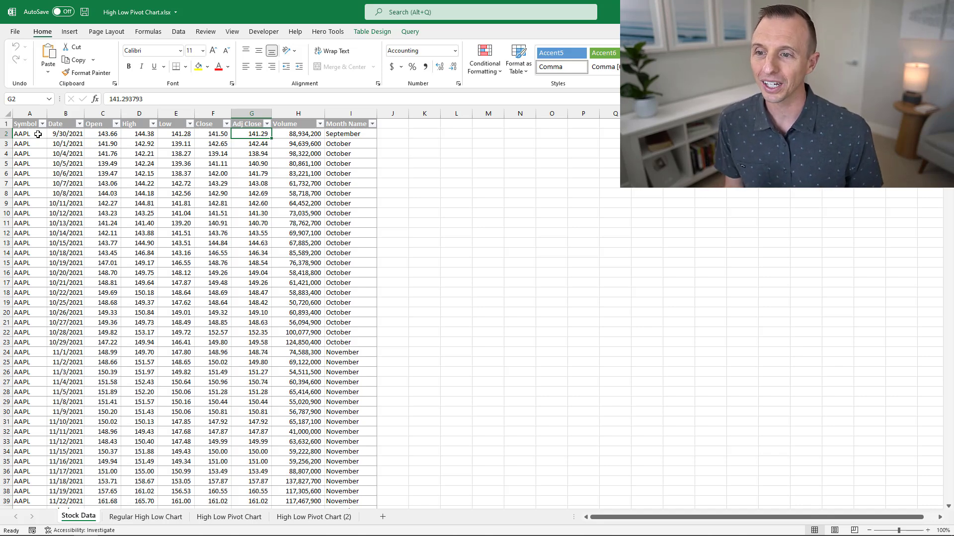
- Create a PivotTable from the Stock_Data table on a new worksheet
left_click(71, 32)
left_click(24, 56)
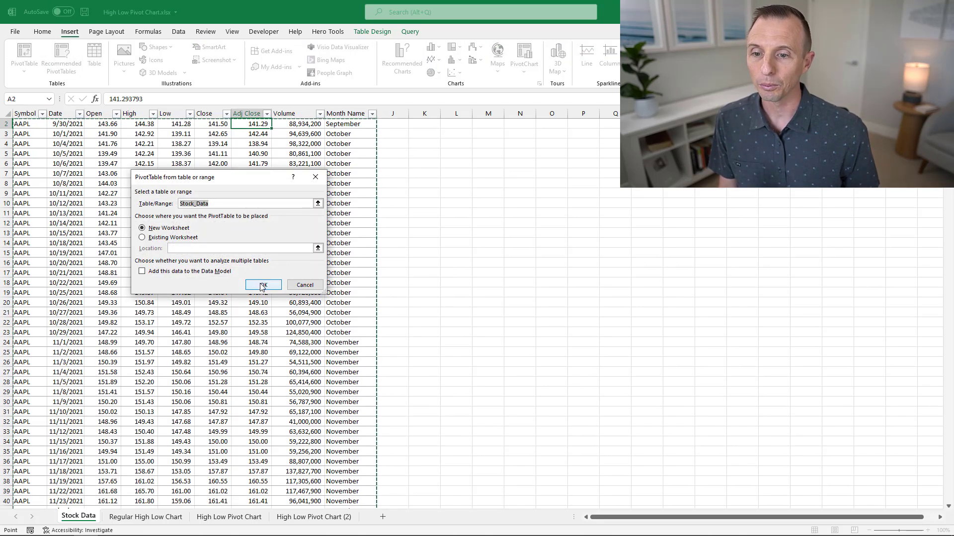
left_click(263, 286)
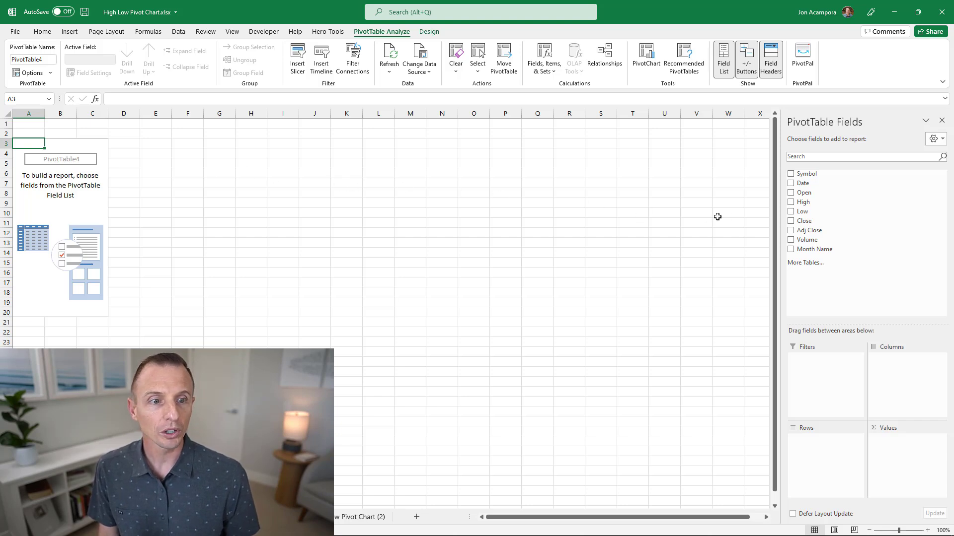
- Add the Date field to the PivotTable rows and ungroup the months so individual dates are listed
left_click_drag(803, 183, 851, 457)
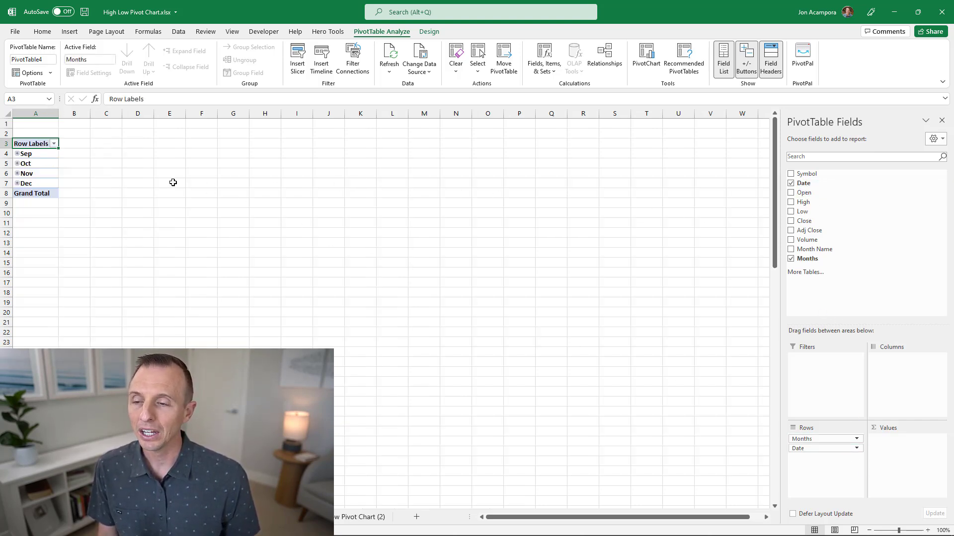
right_click(33, 155)
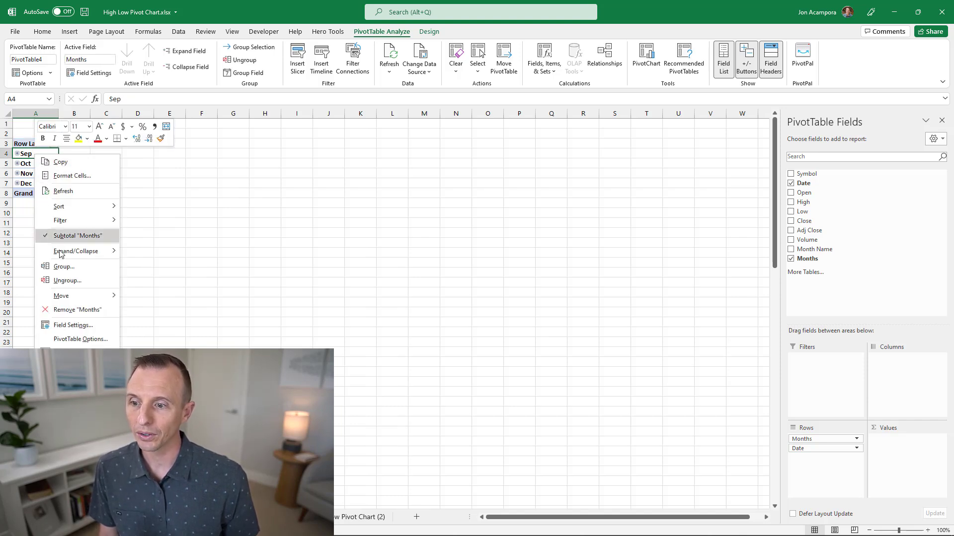
left_click(67, 280)
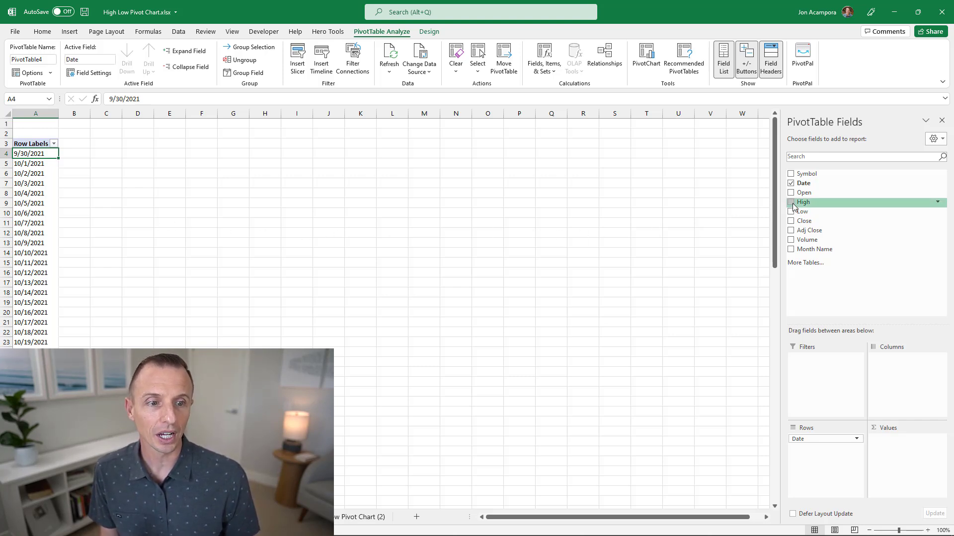
- Add the High, Low and Close fields, in that order, to the PivotTable values
left_click_drag(802, 203, 894, 436)
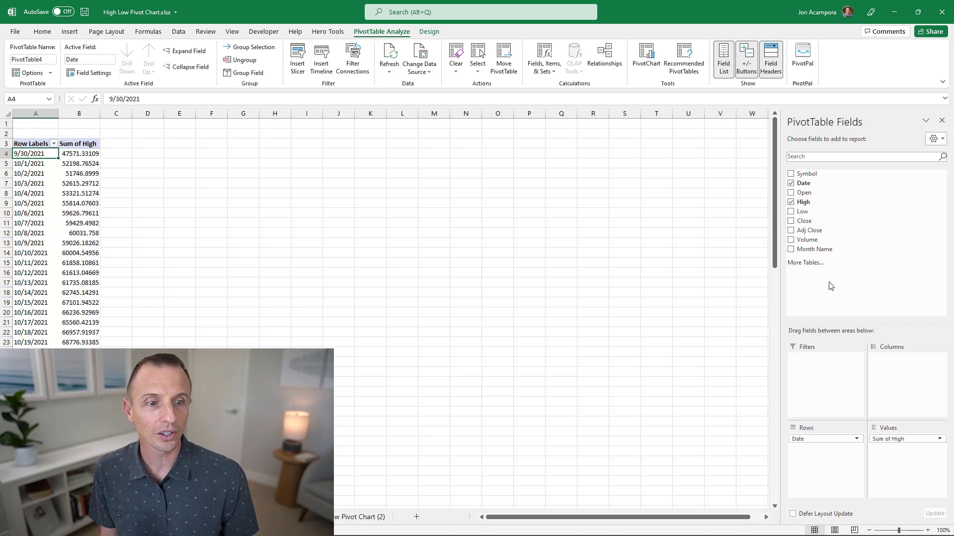
left_click(790, 212)
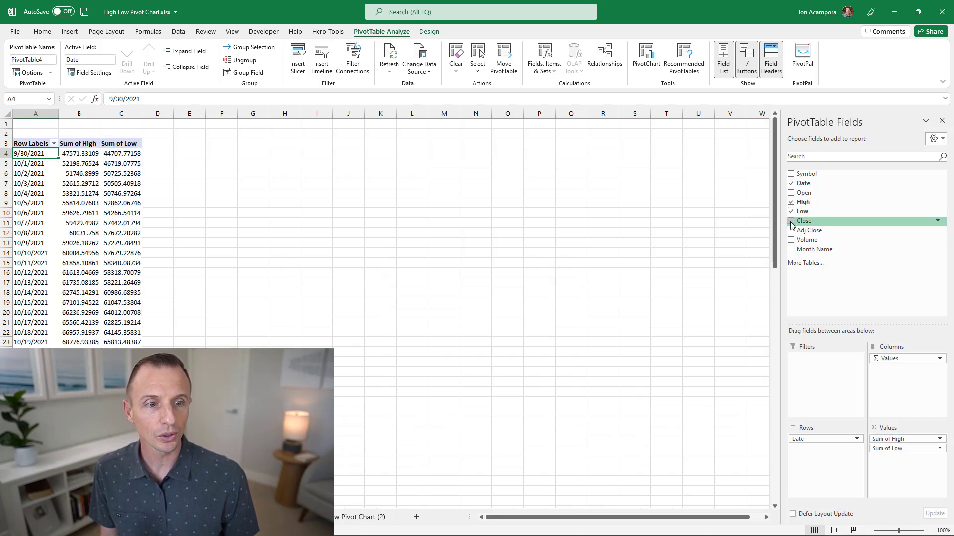
left_click(791, 222)
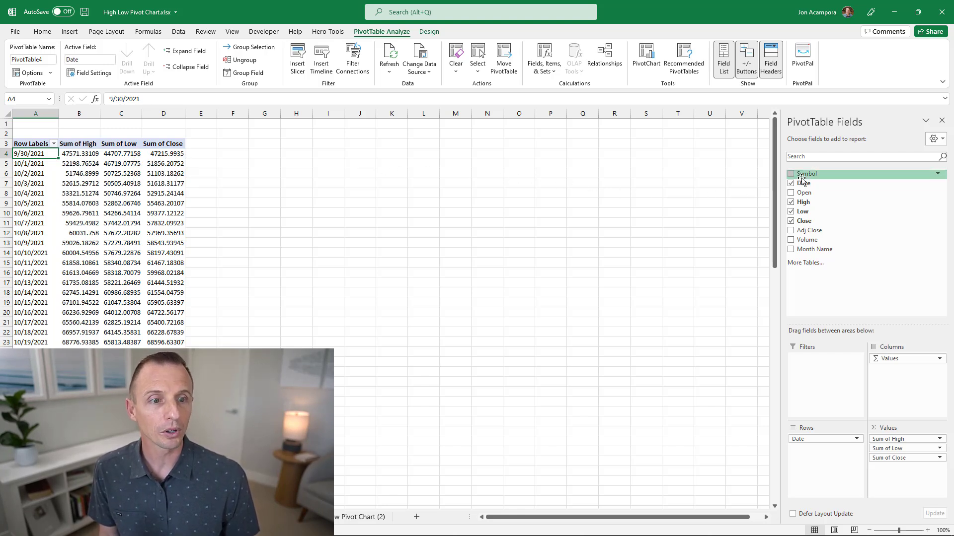
- Add Symbol as a report filter of the PivotTable and filter it to MSFT
left_click_drag(805, 174, 814, 362)
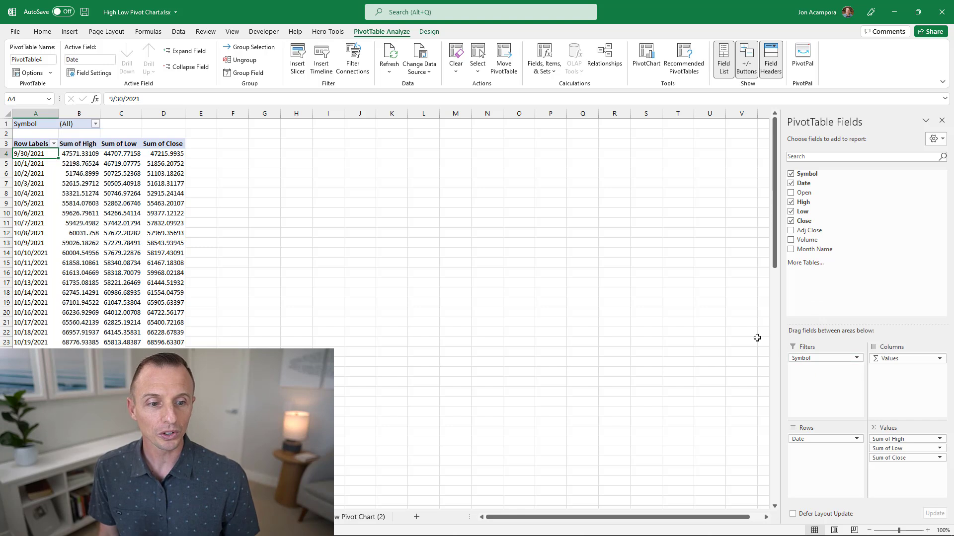
left_click(96, 124)
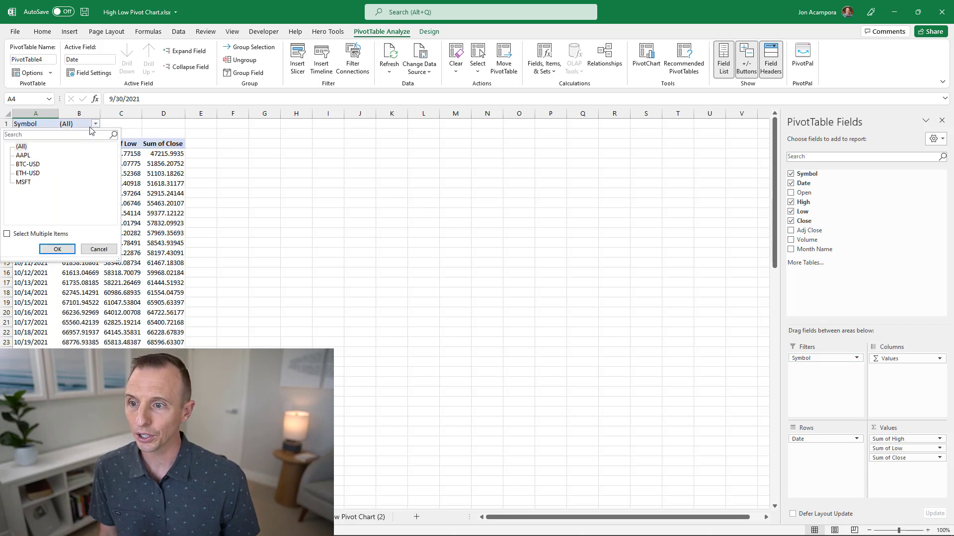
left_click(24, 183)
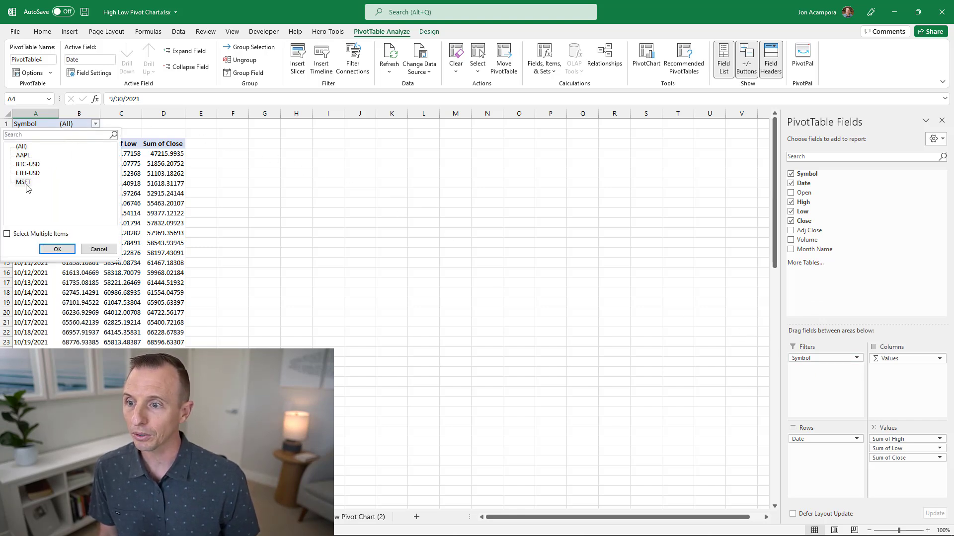
left_click(58, 250)
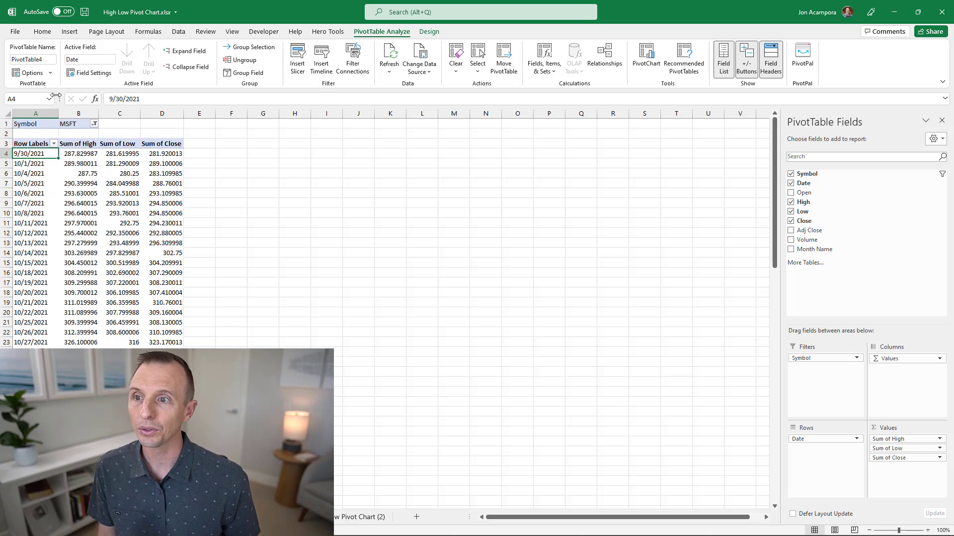
- Check the Stock chart type for the PivotTable, and insert a Line with Markers PivotChart
left_click(69, 32)
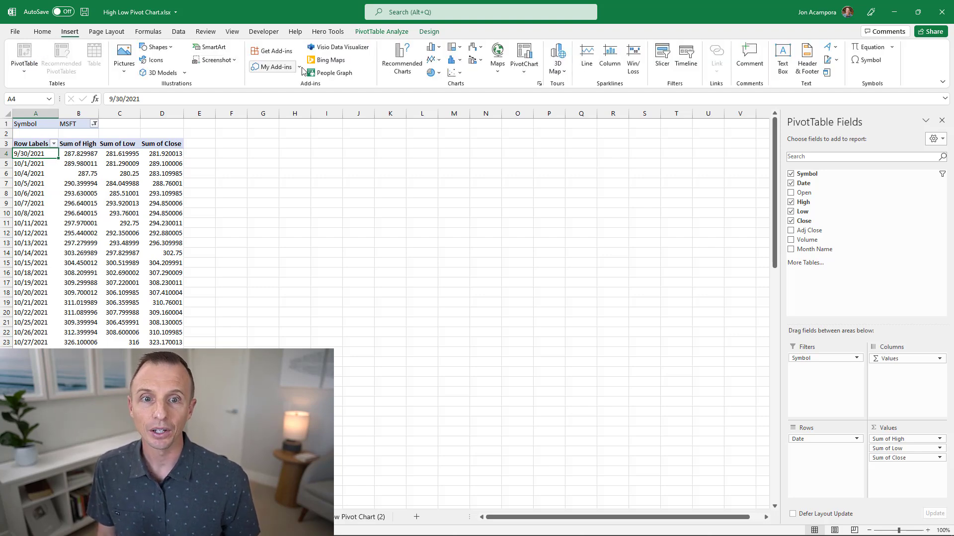
left_click(523, 56)
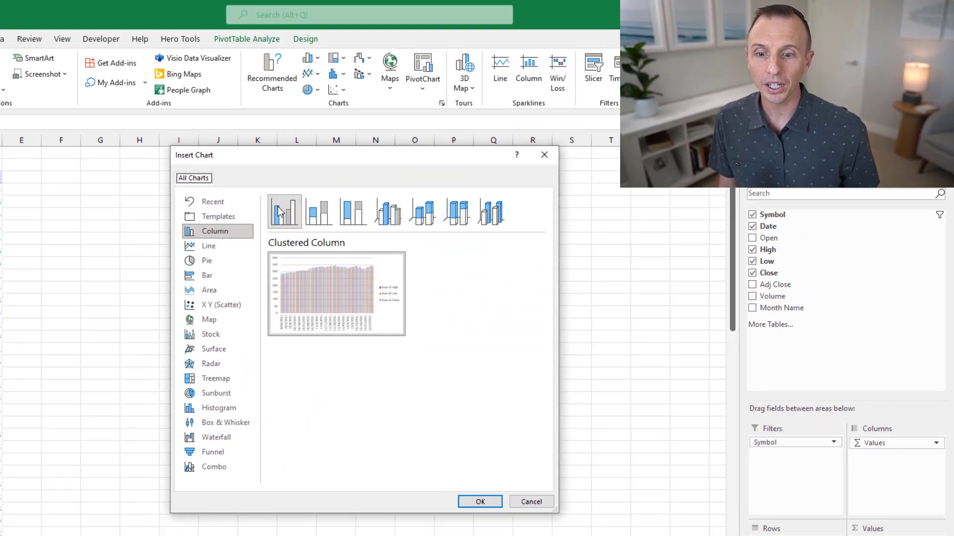
left_click(210, 339)
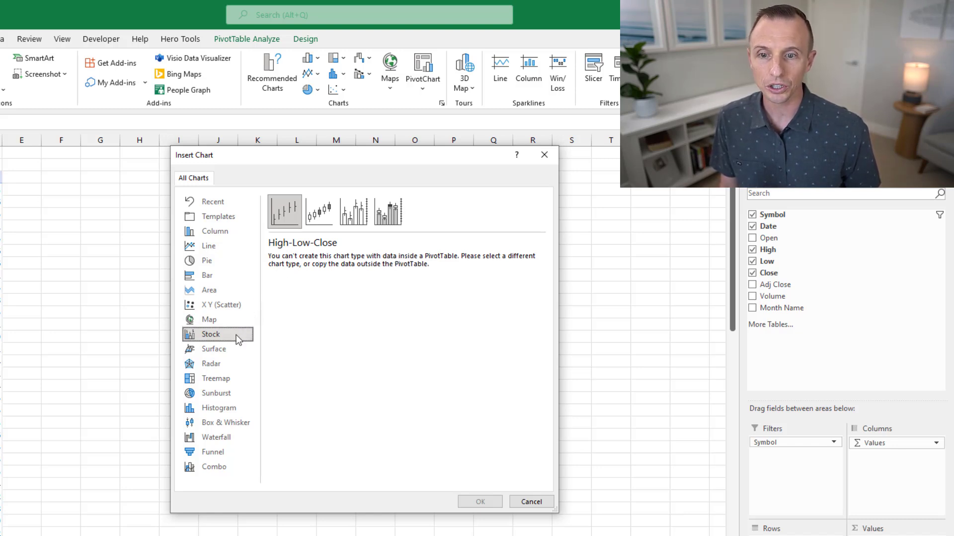
left_click(205, 247)
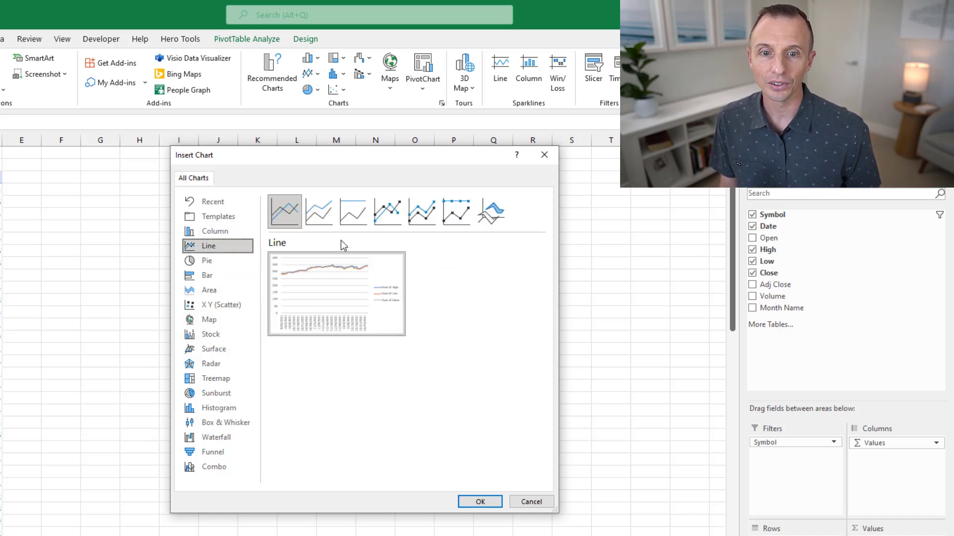
left_click(391, 214)
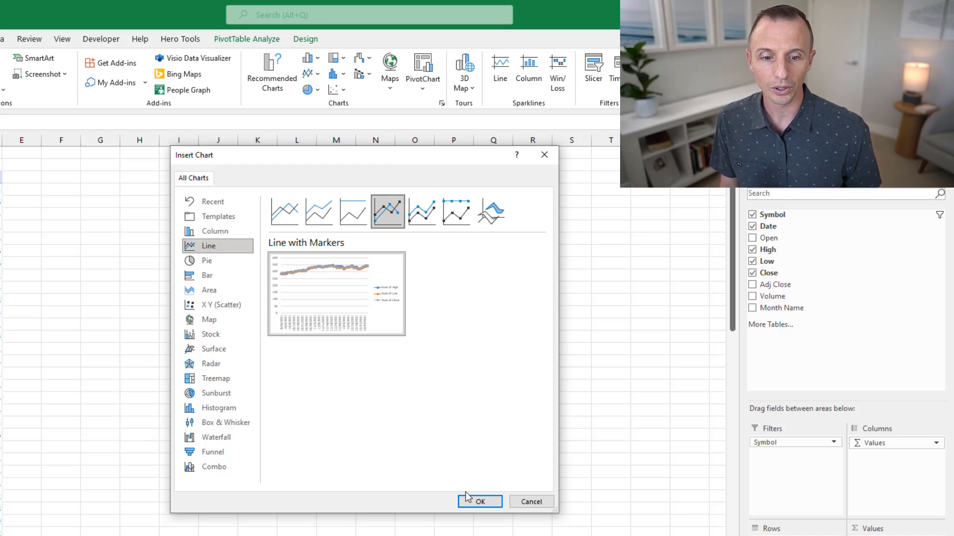
left_click(480, 503)
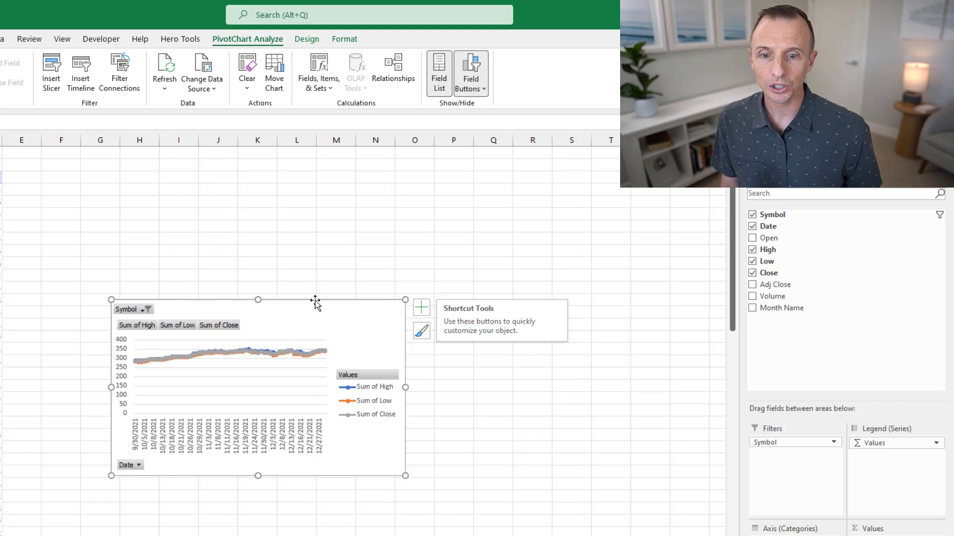
- Move the PivotChart up near the sheet's top, enlarge it, and hide all its field buttons
left_click_drag(315, 305, 294, 188)
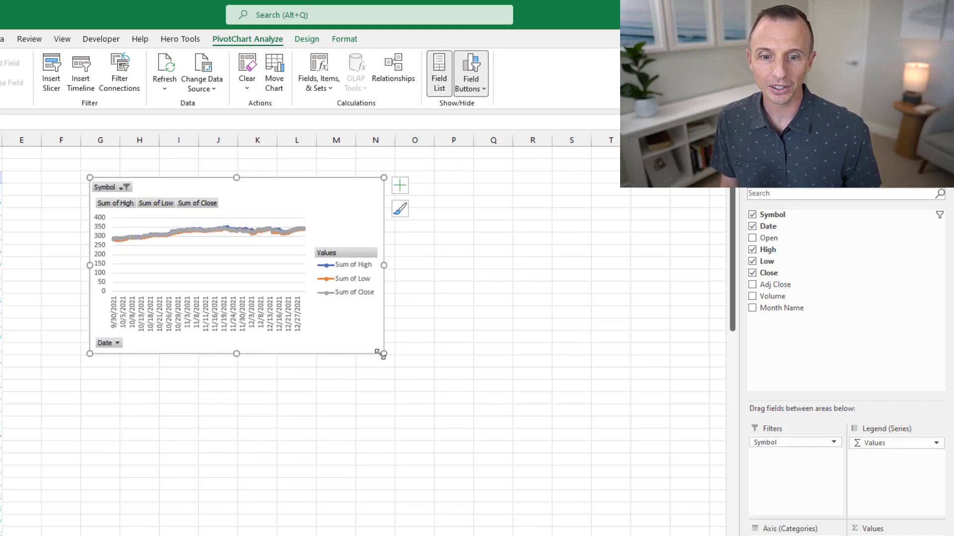
left_click_drag(379, 353, 599, 476)
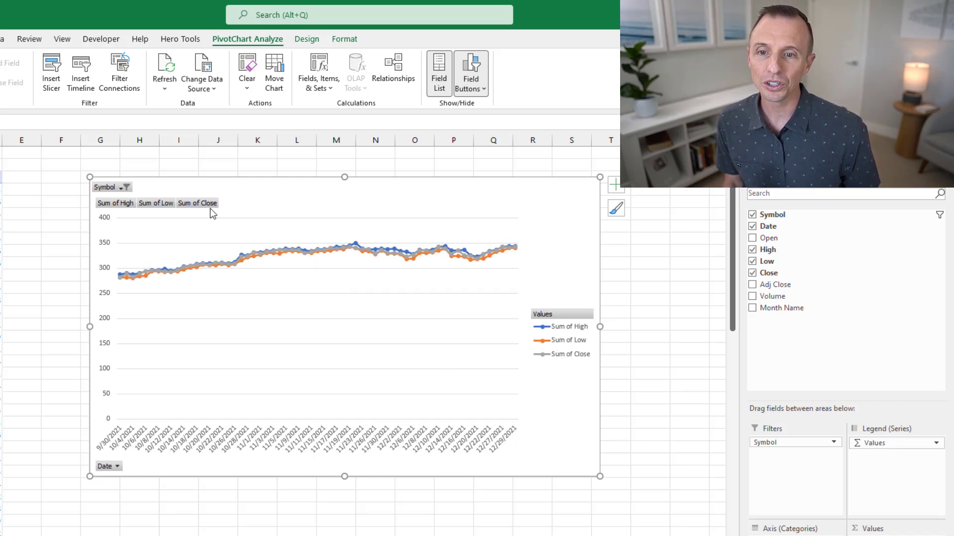
right_click(191, 205)
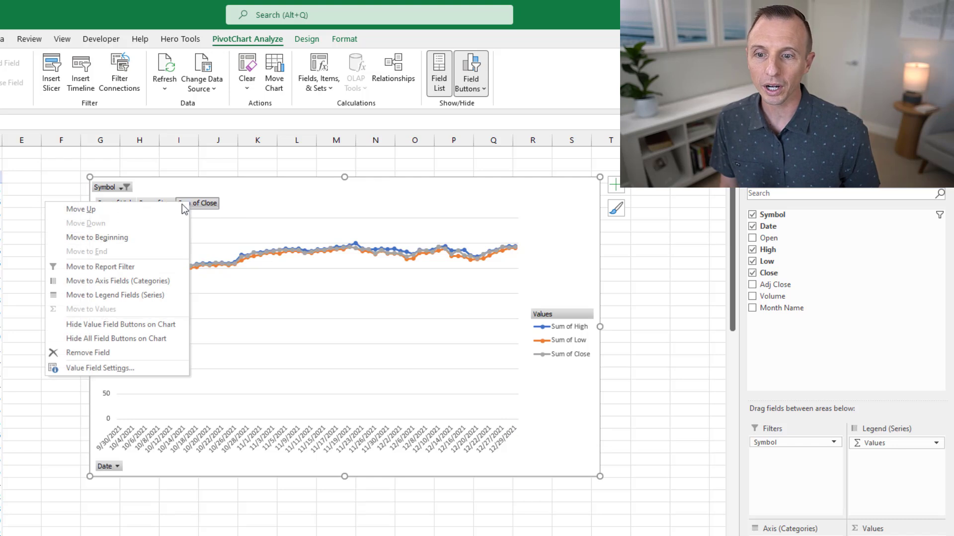
left_click(101, 339)
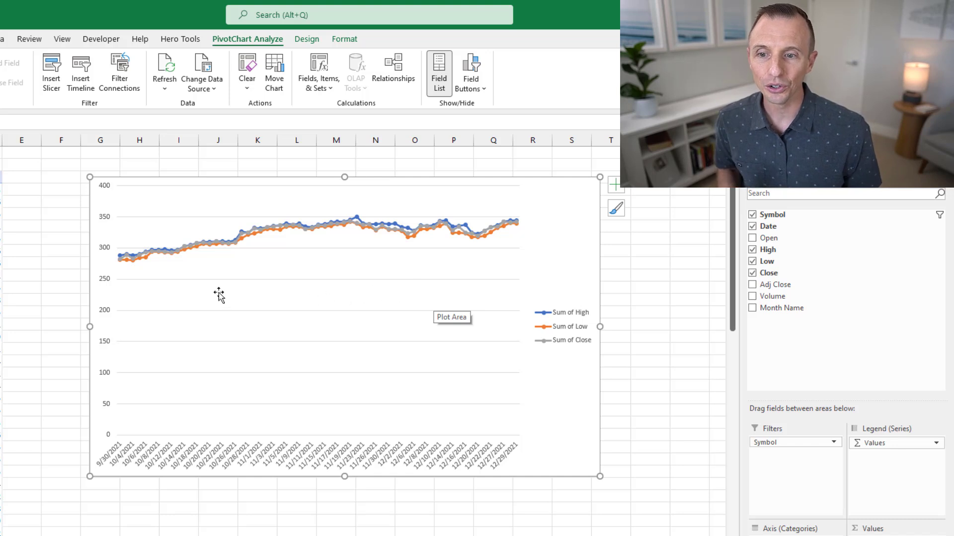
- Set the minimum bound of the chart's vertical axis to 250
right_click(103, 282)
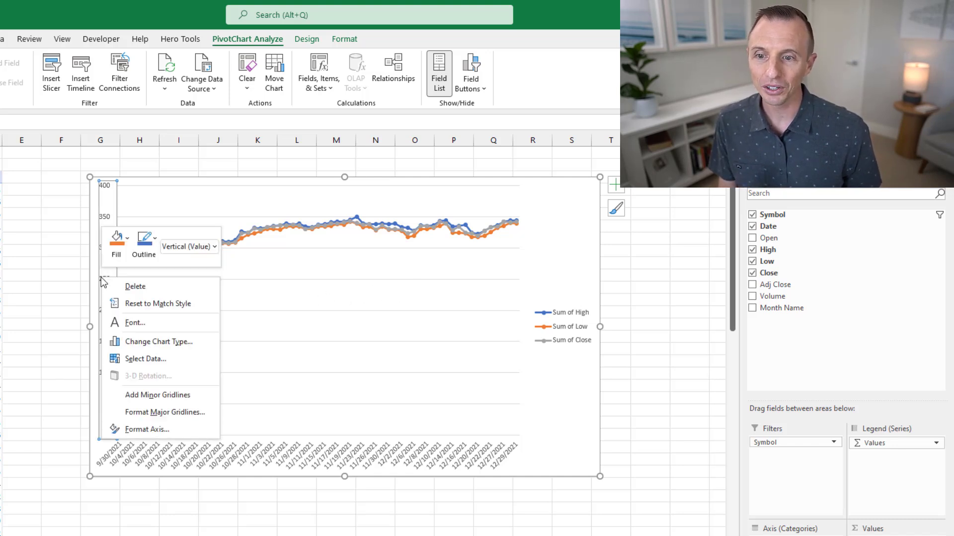
left_click(147, 430)
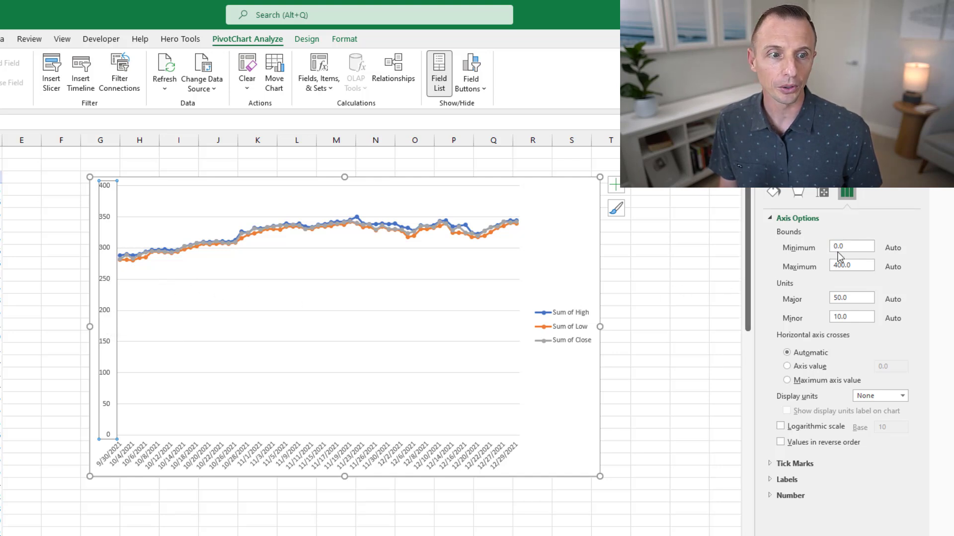
left_click_drag(843, 250, 811, 247)
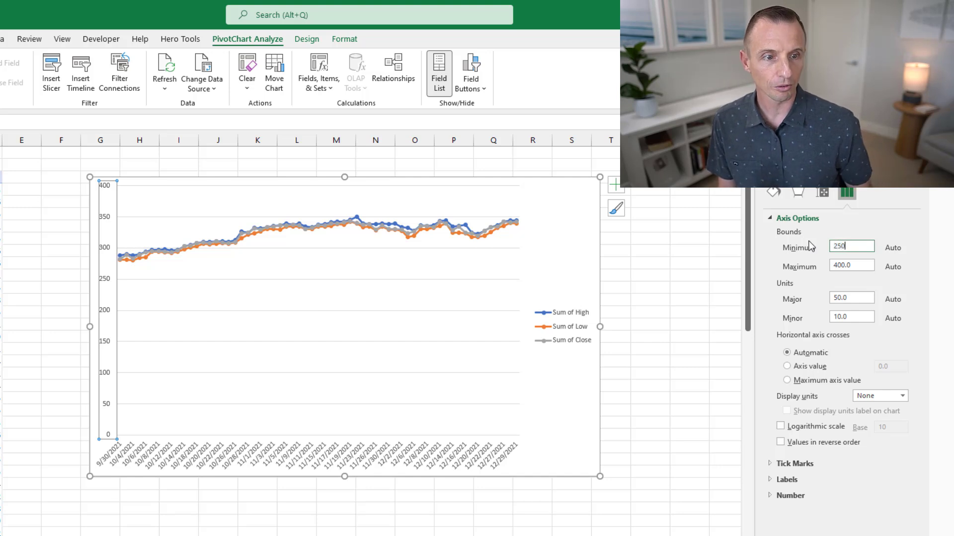
key("Return")
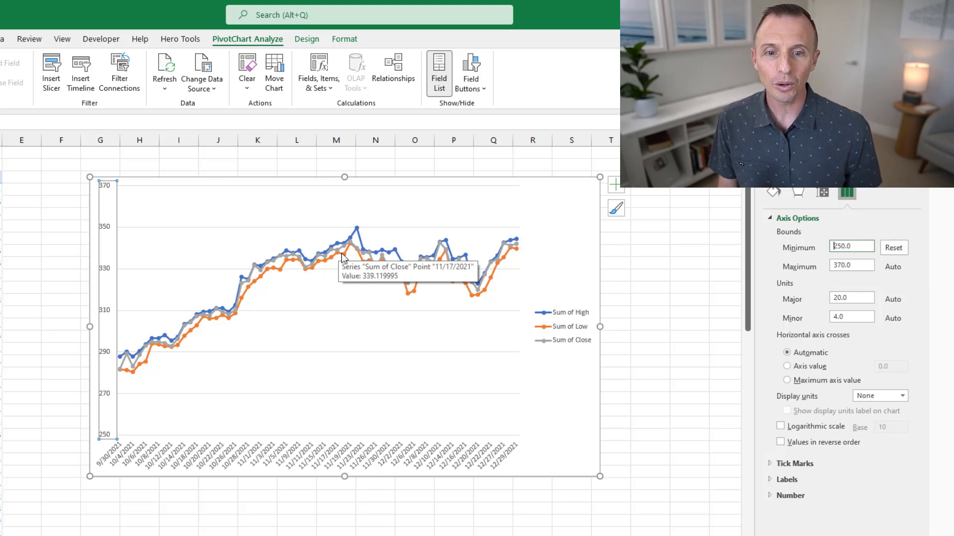
- Select the Sum of Close series in the PivotChart as the chart element to format
mouse_move(382, 258)
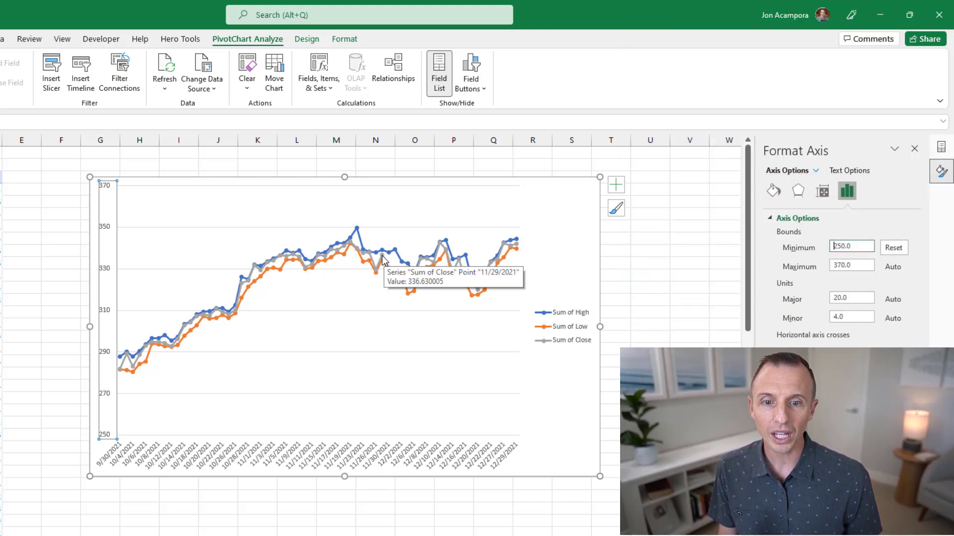
left_click(383, 259)
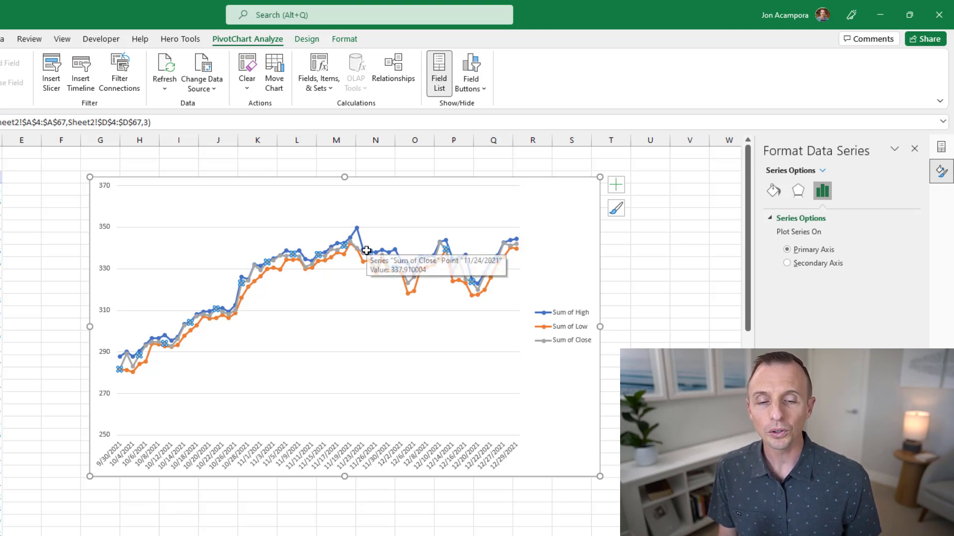
left_click(344, 39)
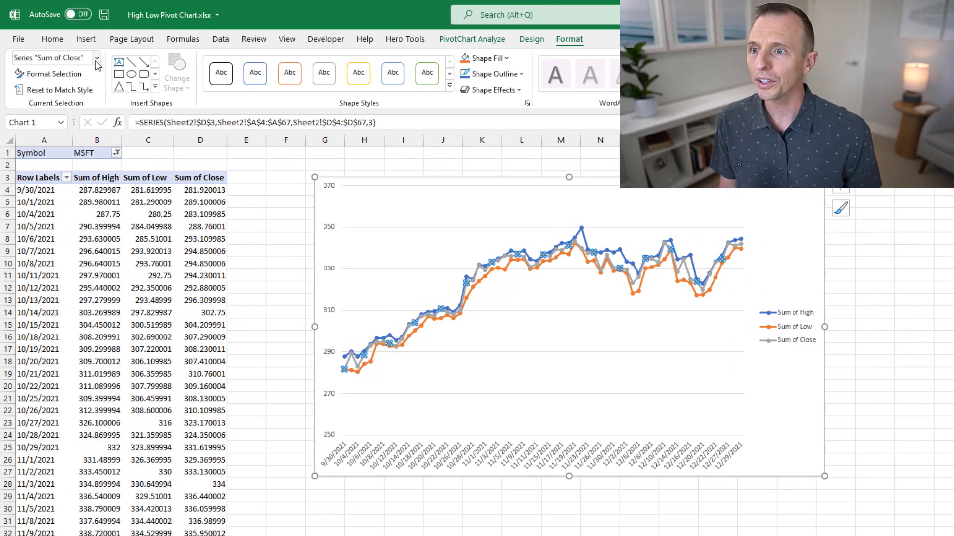
left_click(96, 58)
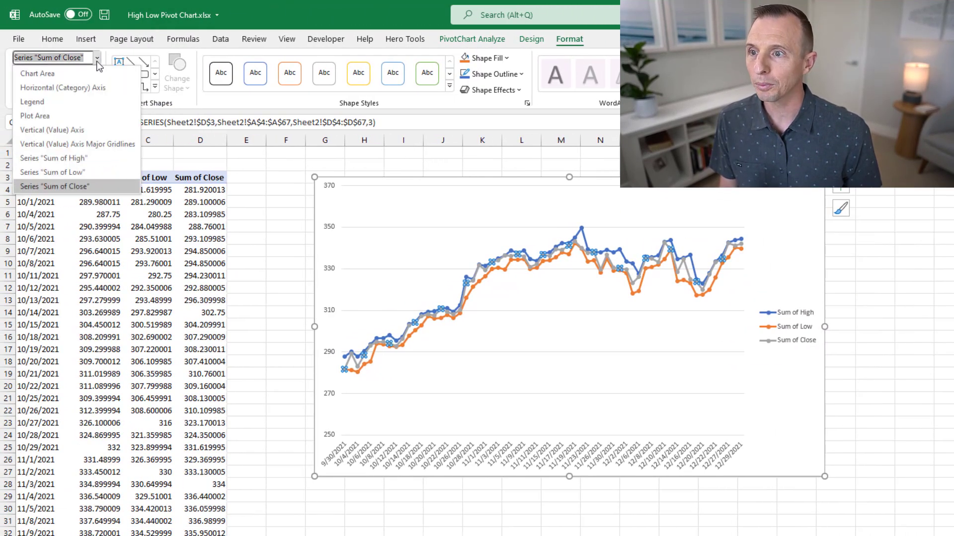
left_click(56, 186)
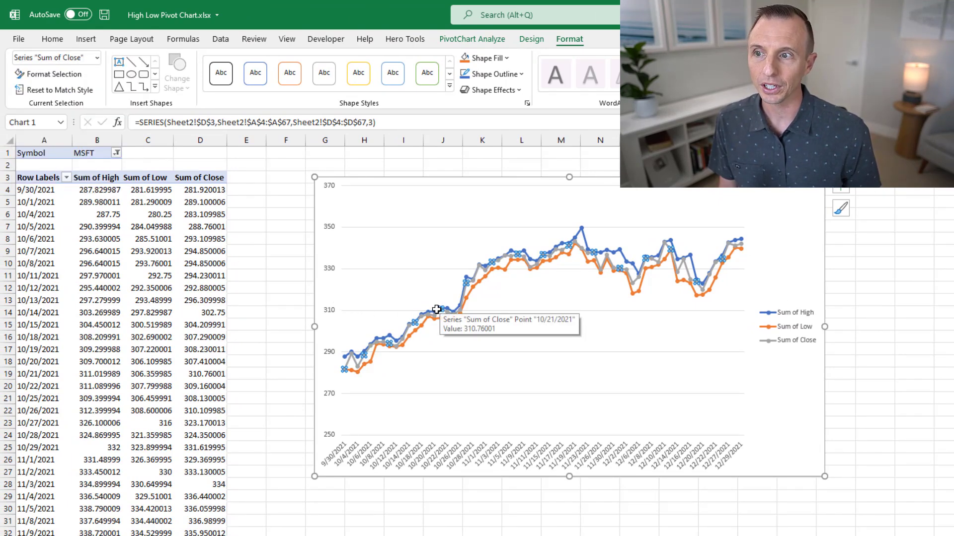
- Add High-Low Lines to the PivotChart to connect the high and low values of each date
left_click(529, 40)
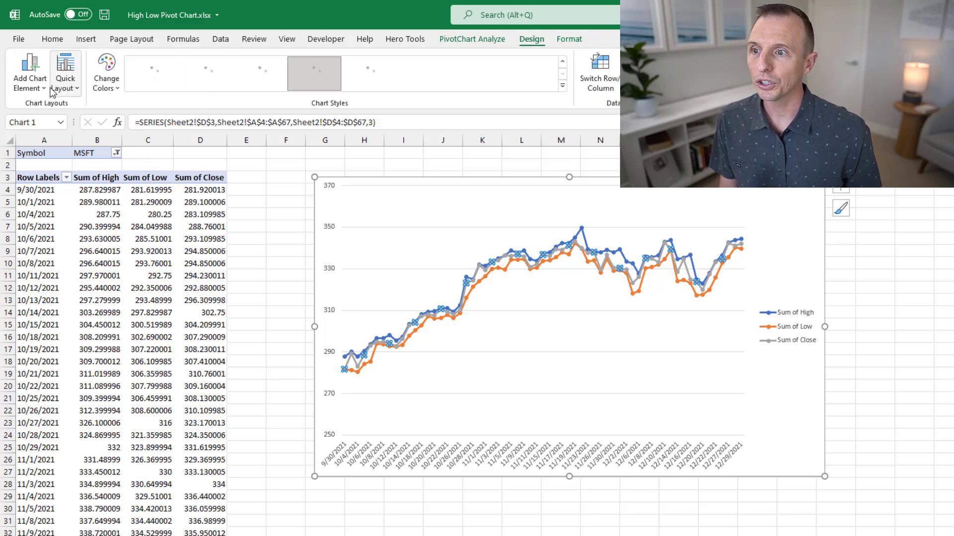
left_click(30, 87)
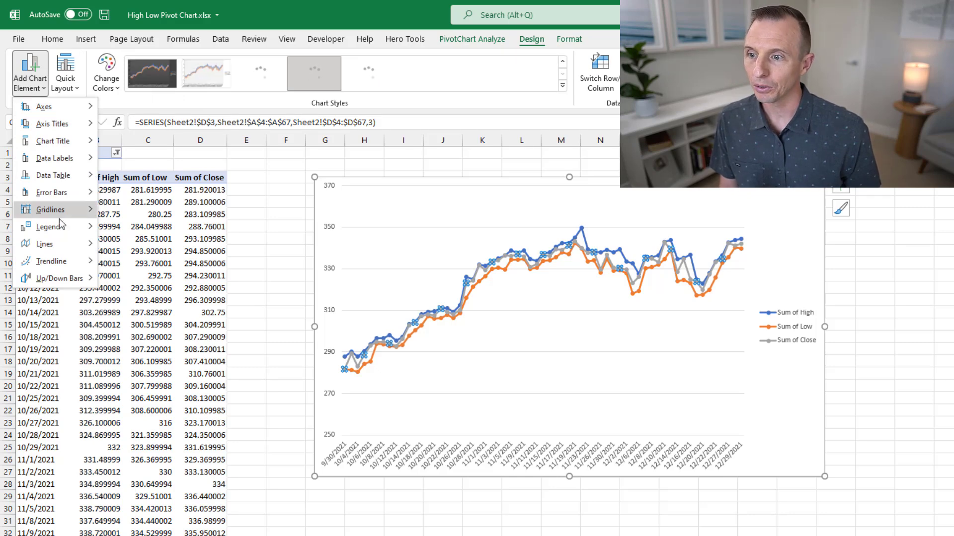
mouse_move(86, 249)
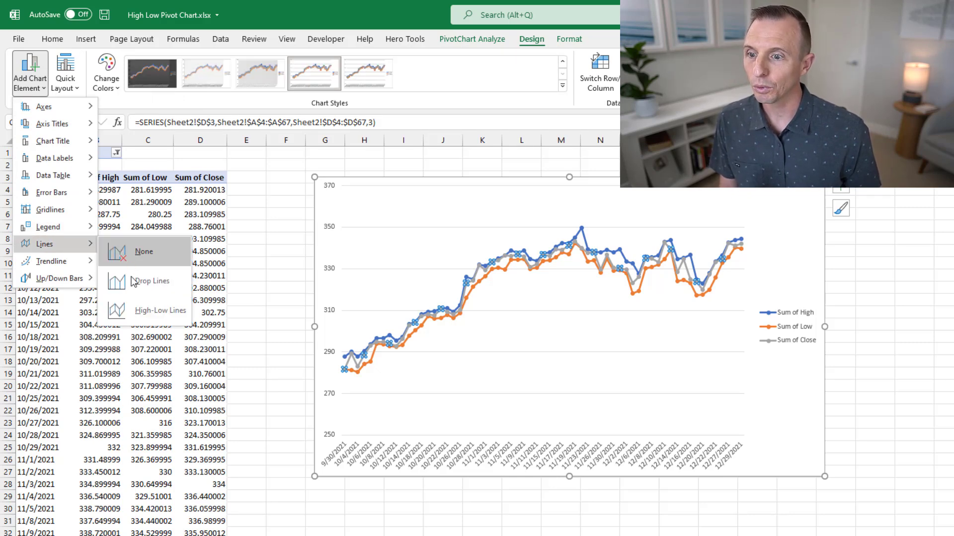
left_click(137, 310)
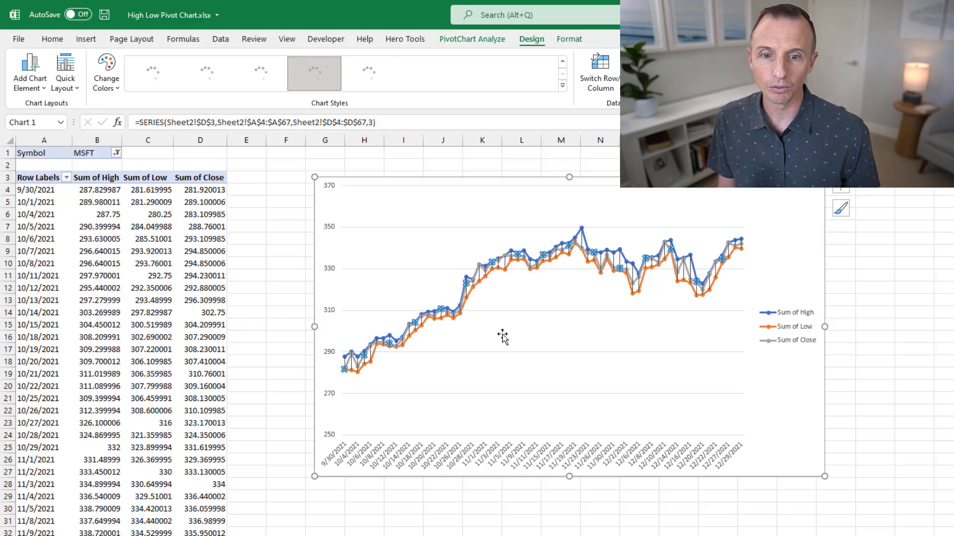
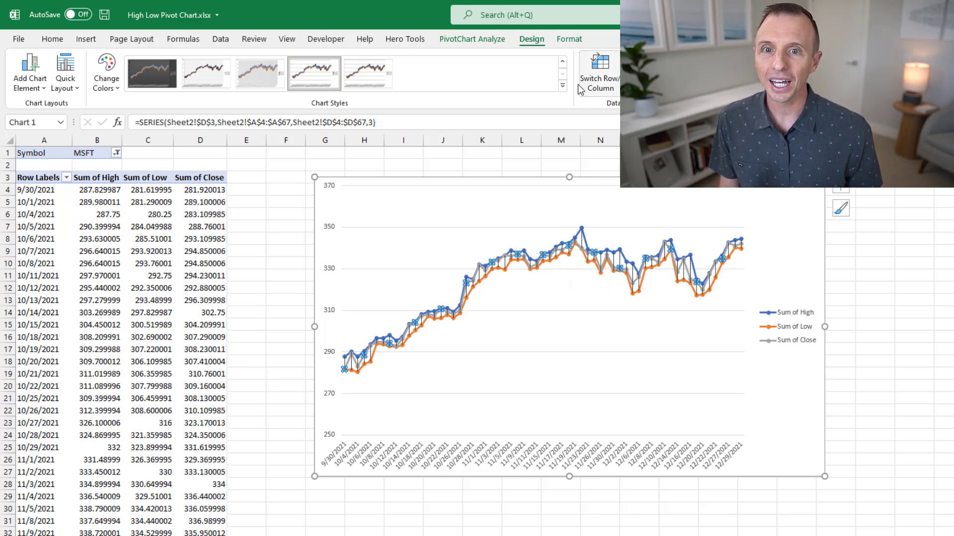
- Select the Sum of High series and set it to No Fill and No Outline
left_click(570, 39)
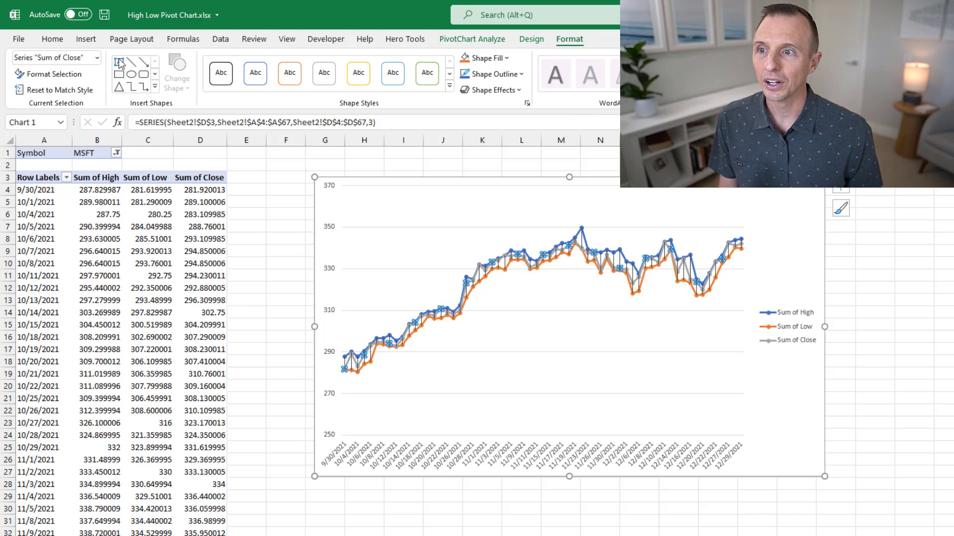
left_click(97, 57)
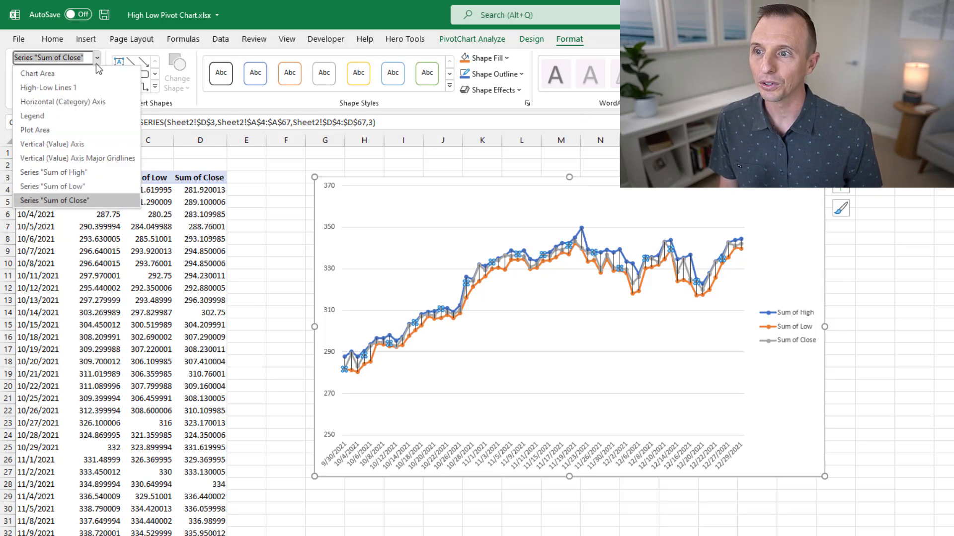
left_click(56, 172)
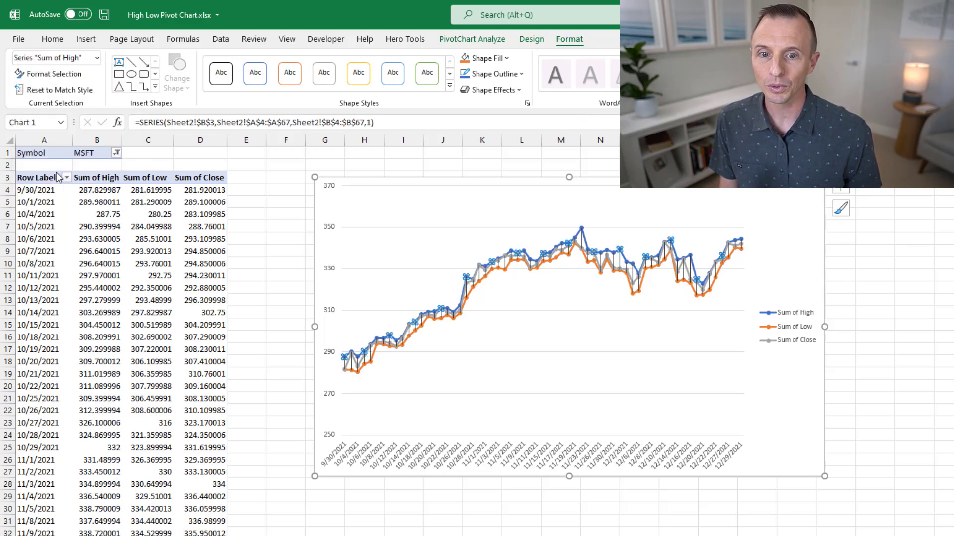
left_click(487, 58)
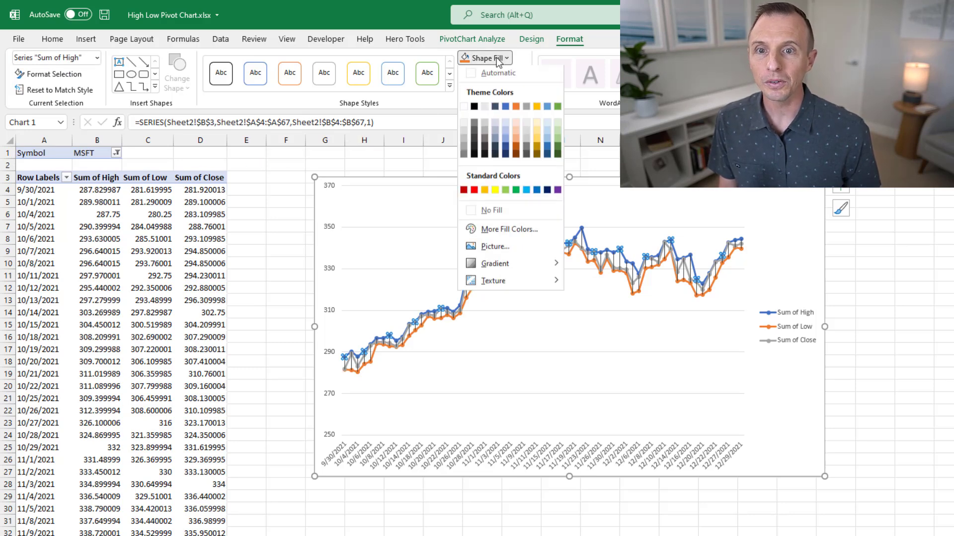
left_click(479, 214)
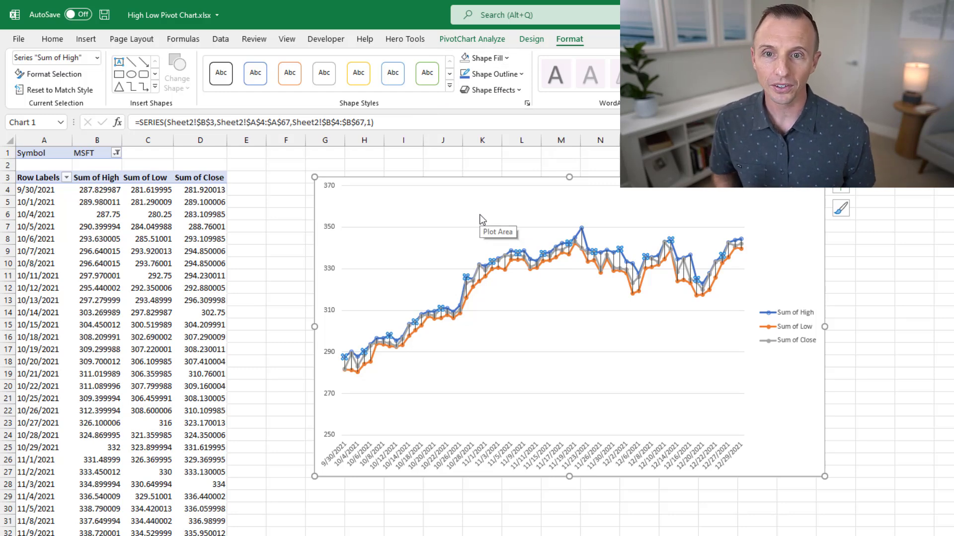
left_click(510, 78)
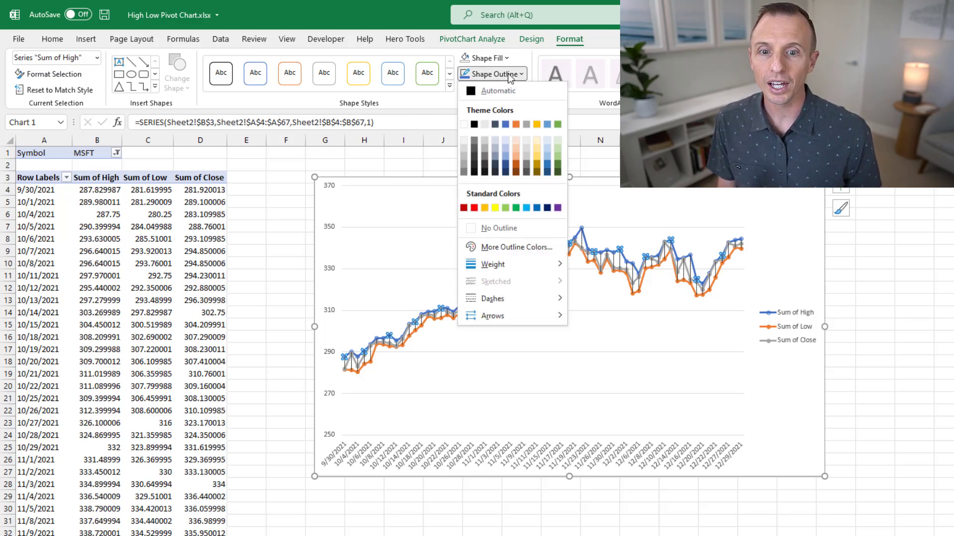
left_click(490, 230)
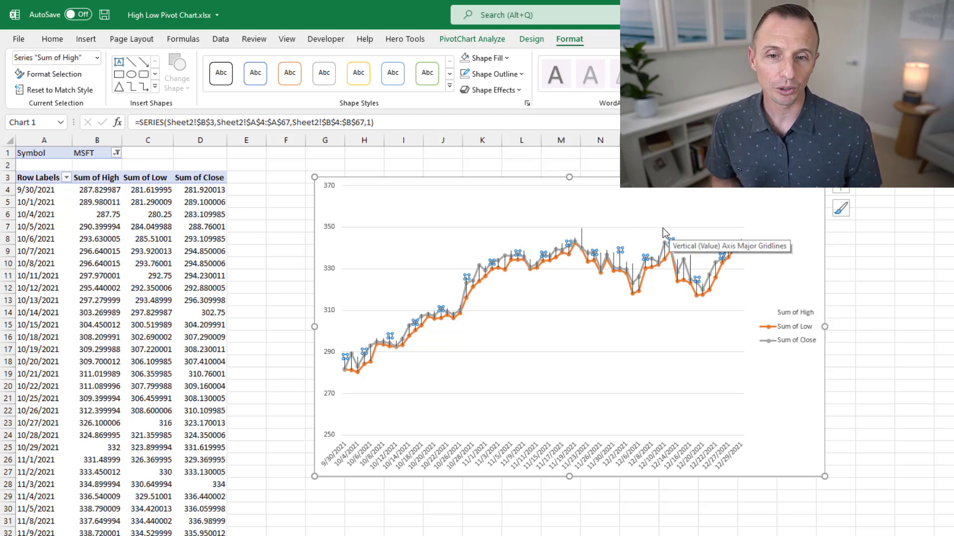
- Remove the line and markers of the Sum of Low series in the PivotChart
left_click(97, 58)
left_click(76, 191)
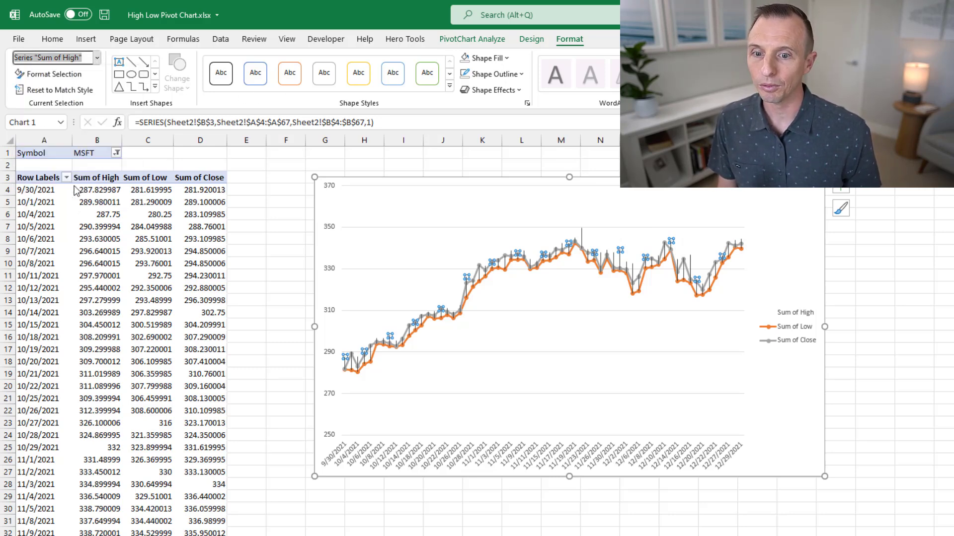
key("Down")
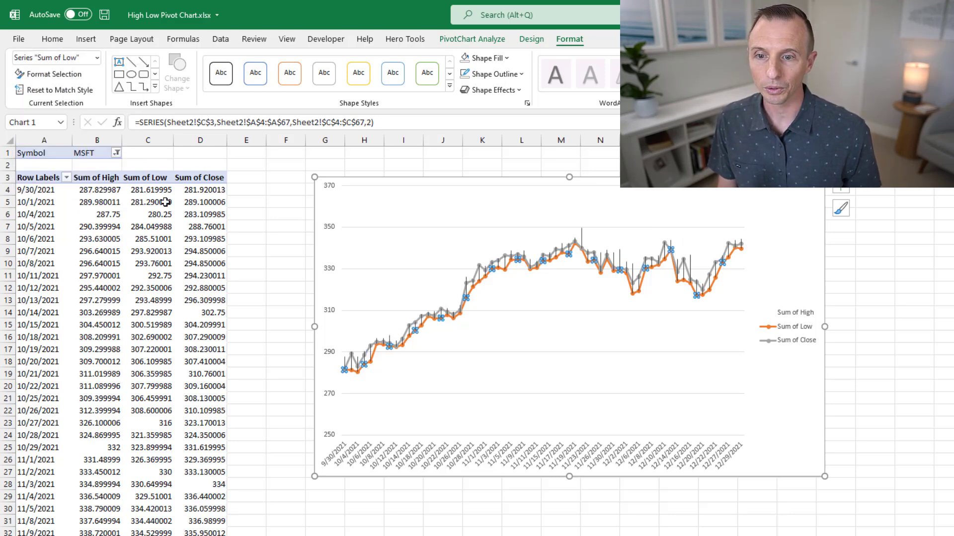
left_click(465, 78)
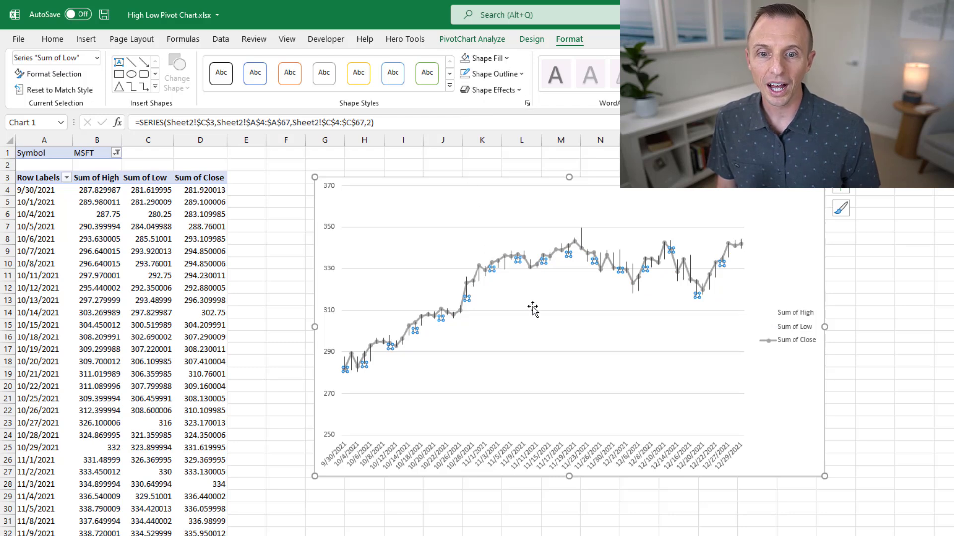
left_click(559, 289)
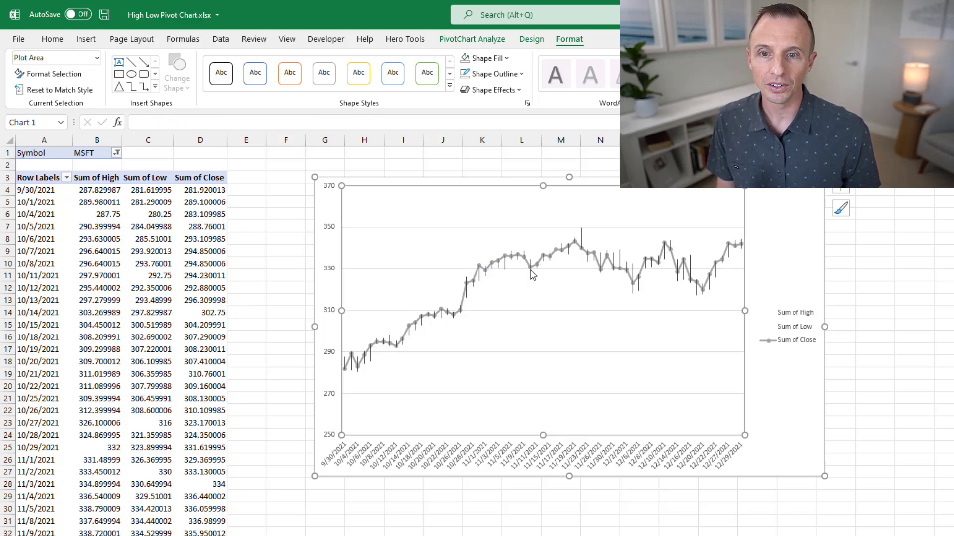
- Remove the connecting line from the Sum of Close series and fill its markers with the blue theme color
left_click(98, 58)
left_click(74, 200)
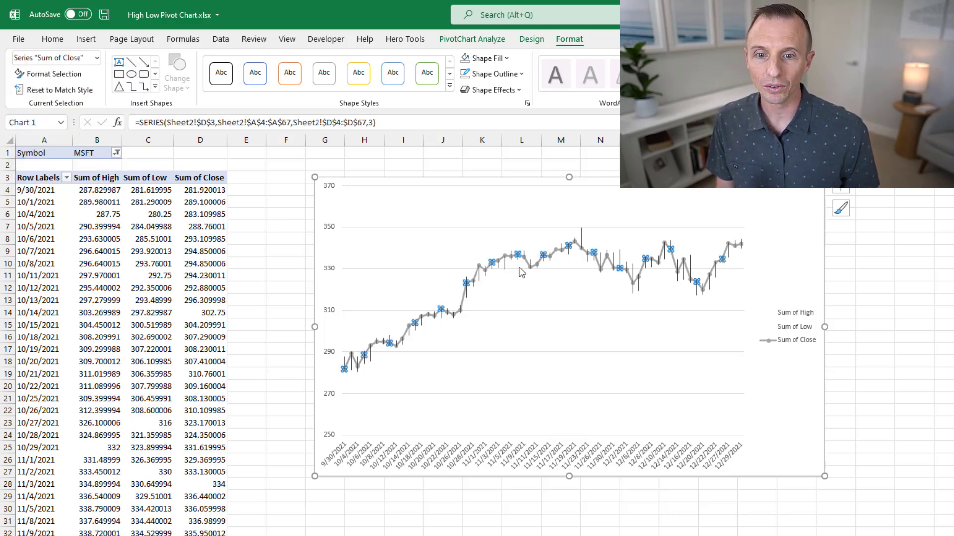
left_click(467, 77)
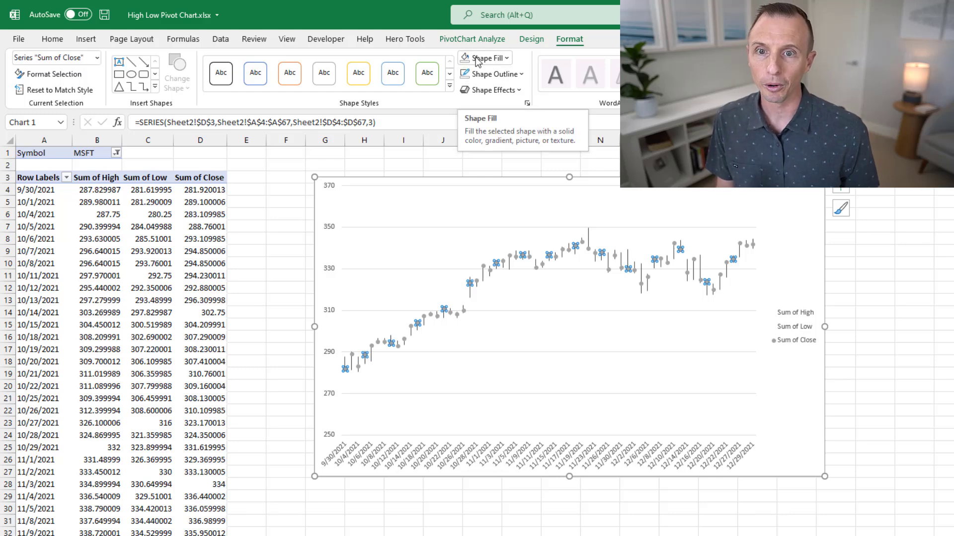
left_click(507, 58)
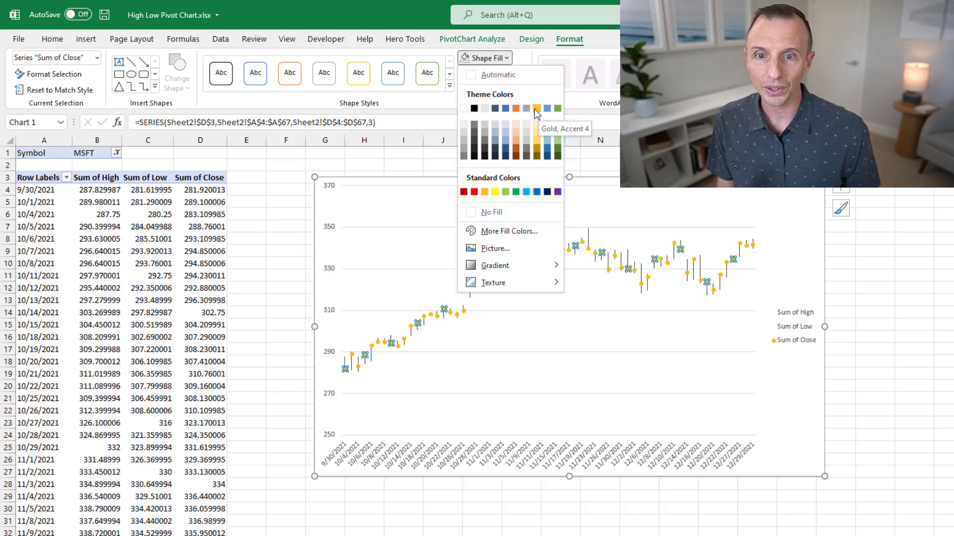
left_click(505, 109)
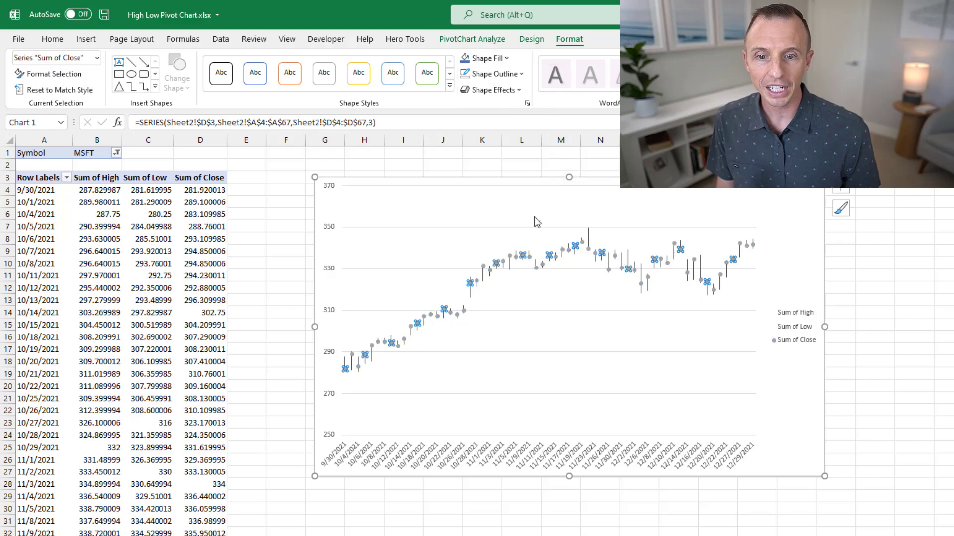
- Delete the legend from the PivotChart
left_click(542, 303)
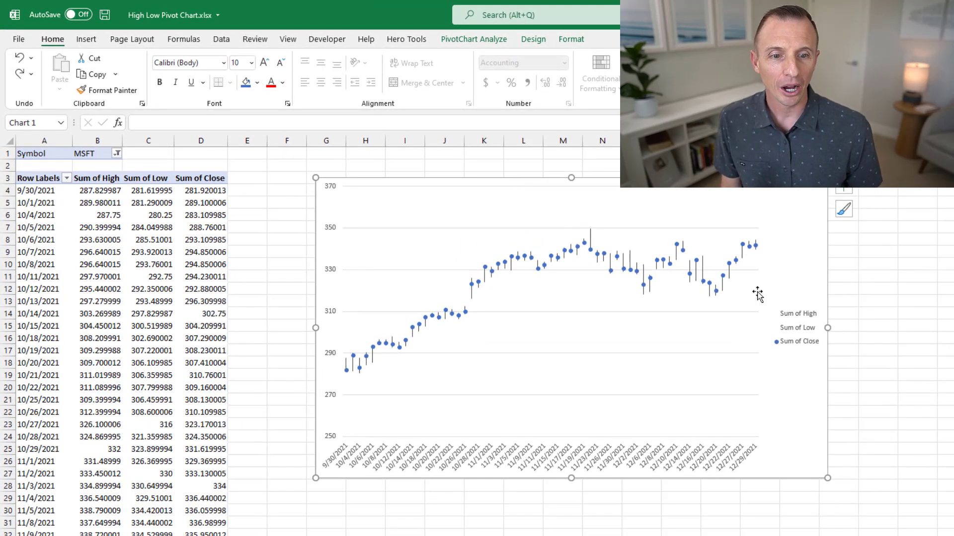
left_click(797, 320)
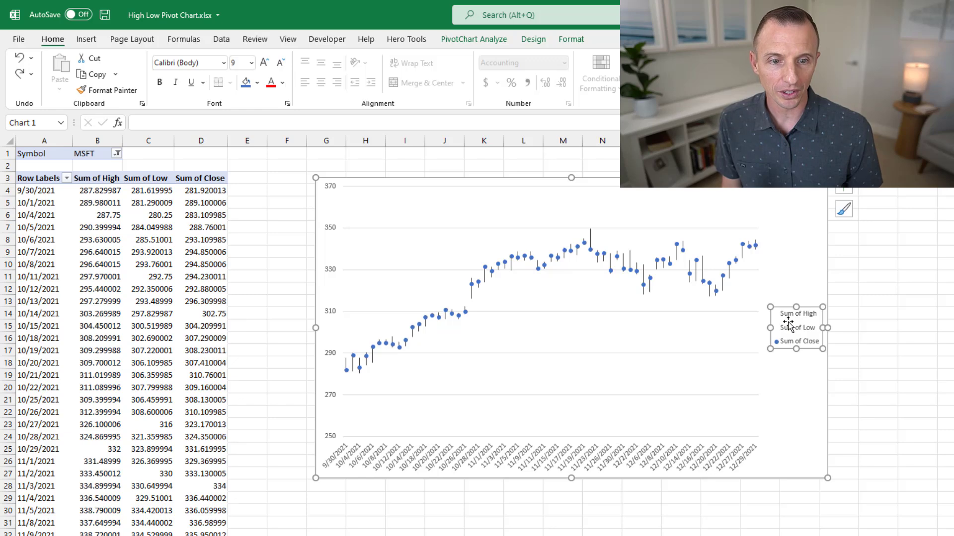
key("Delete")
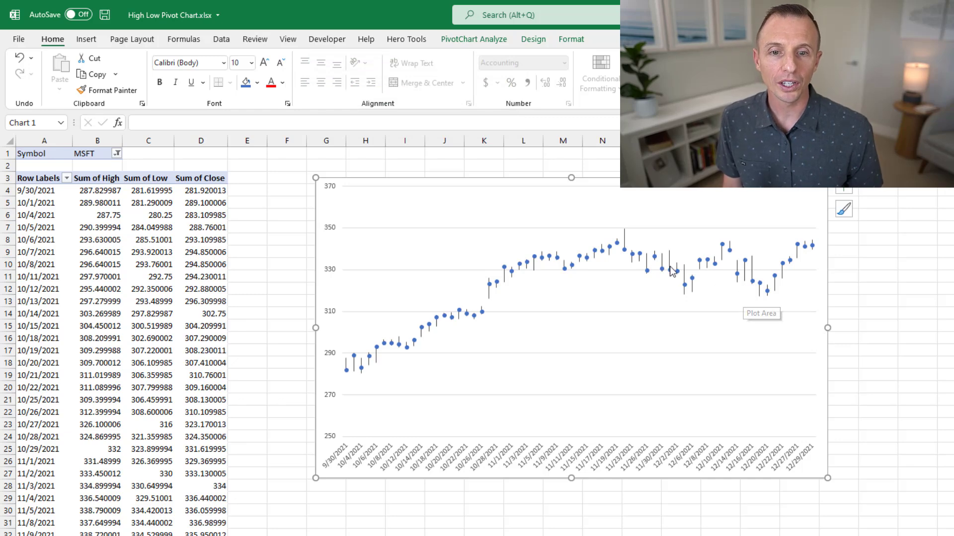
- Select the high-low lines in the chart and set their outline to the gray theme color
left_click(627, 240)
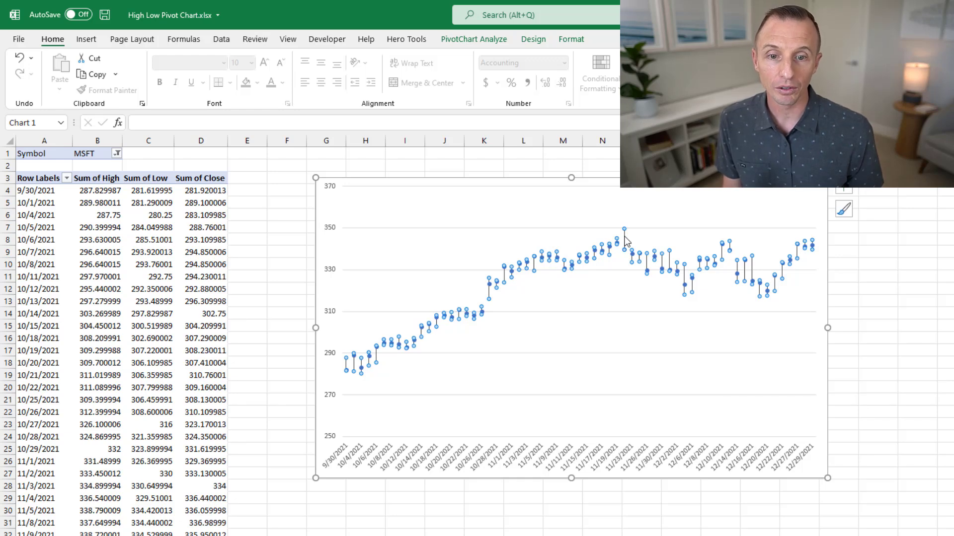
left_click(571, 39)
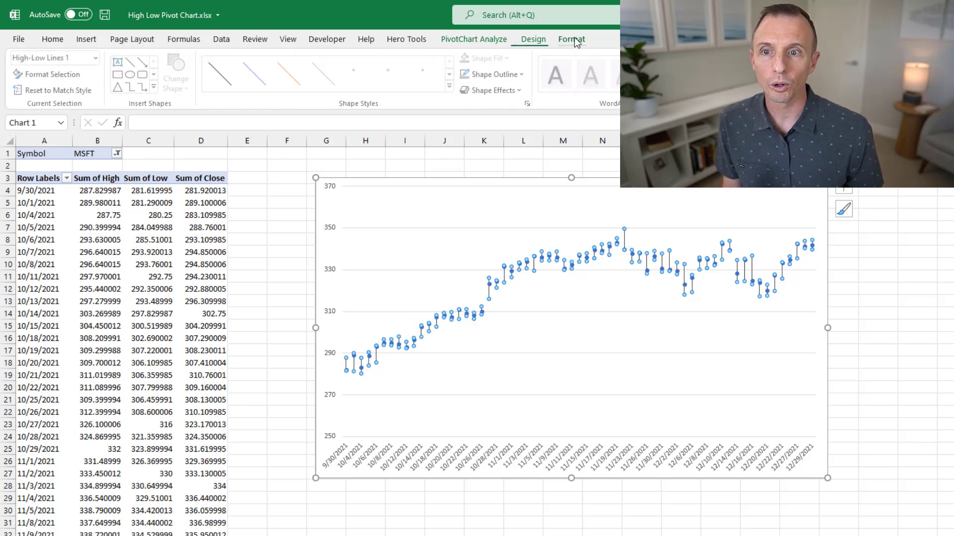
left_click(506, 75)
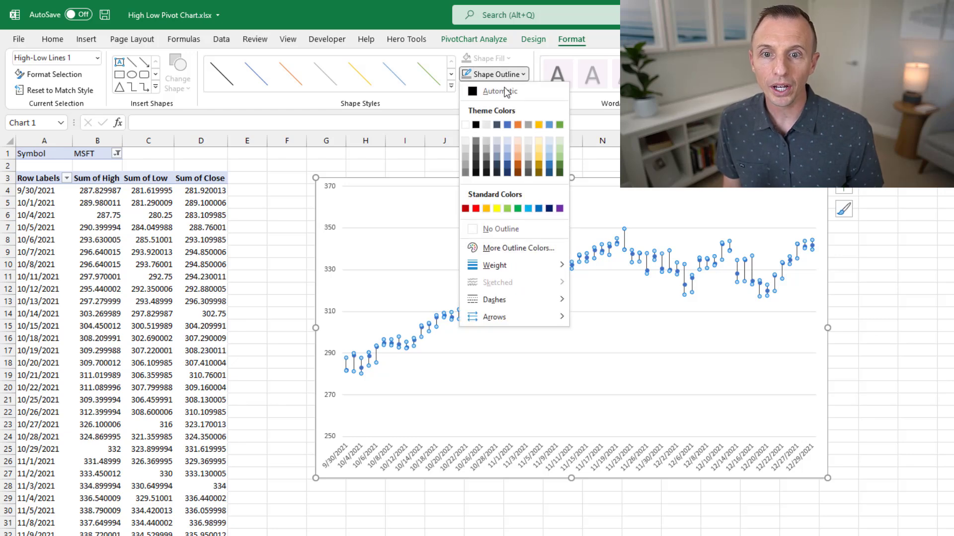
left_click(525, 123)
- Open the formatting options of the high-low lines and set their width to 1.5 pt
double_click(624, 244)
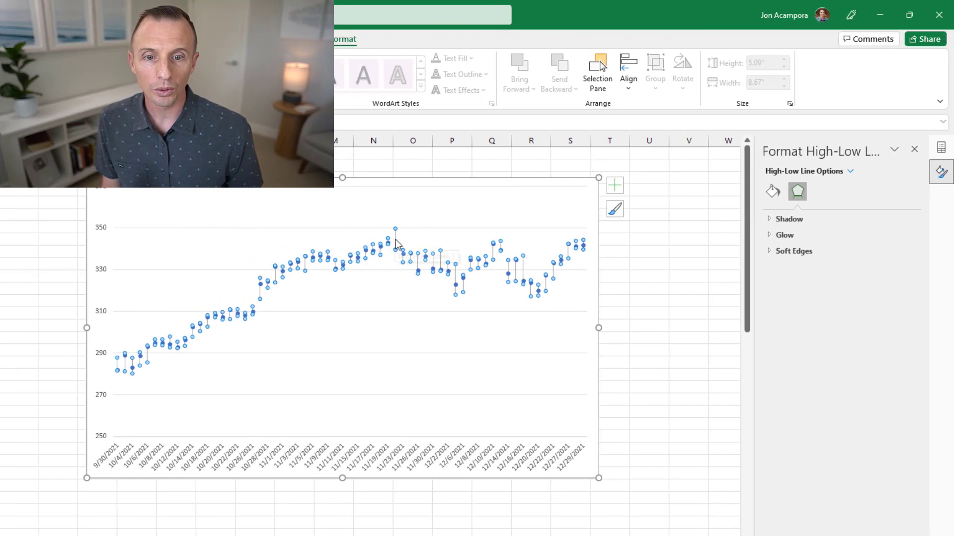
right_click(398, 243)
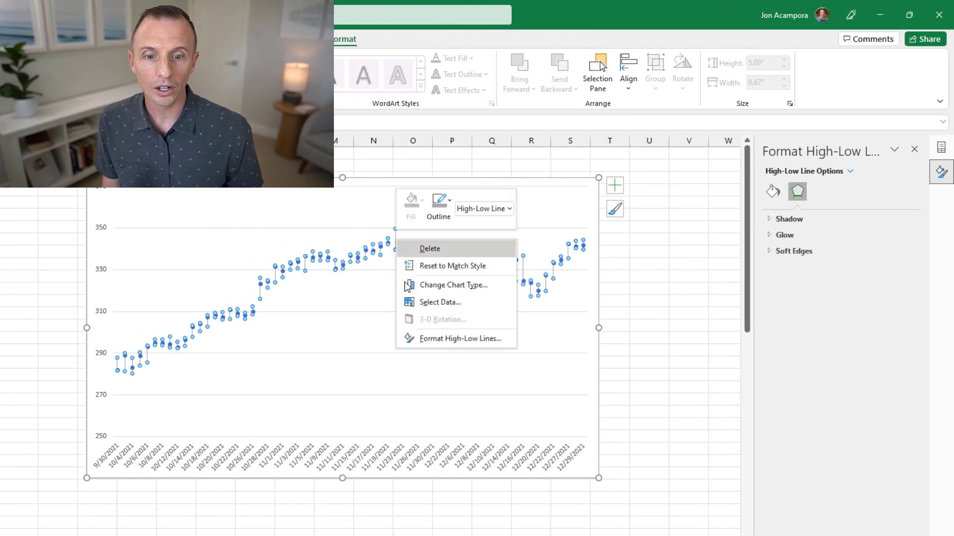
left_click(431, 342)
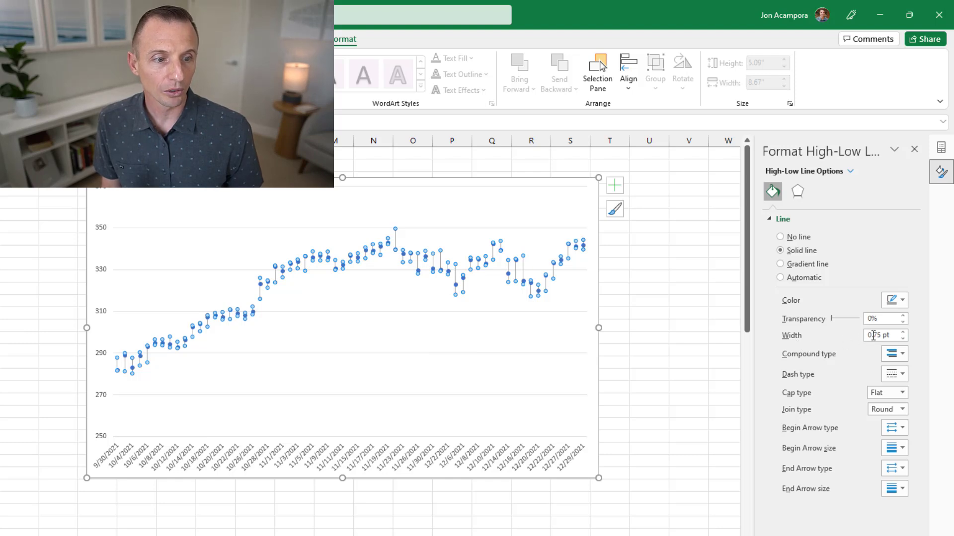
left_click(904, 334)
left_click(903, 332)
left_click(903, 332)
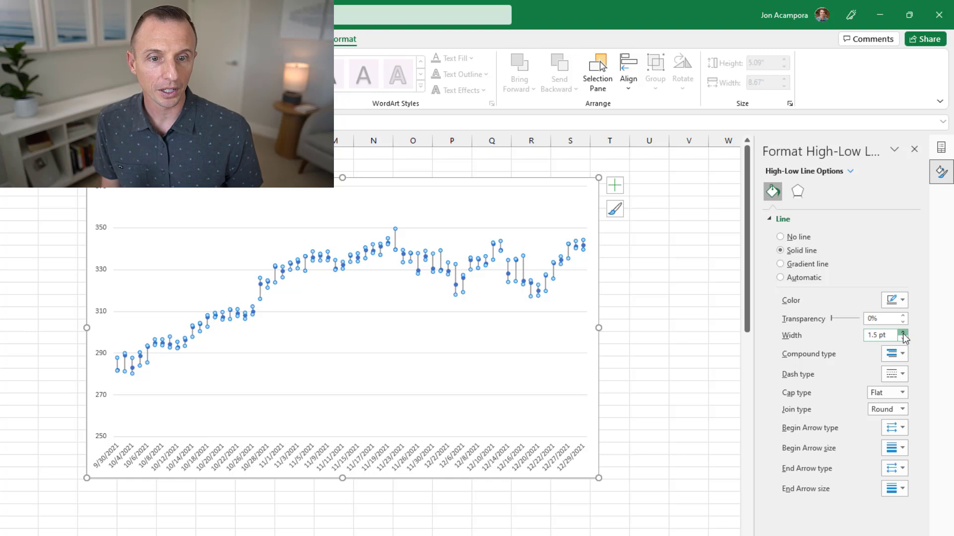
- Add a chart title to the PivotChart
left_click(481, 300)
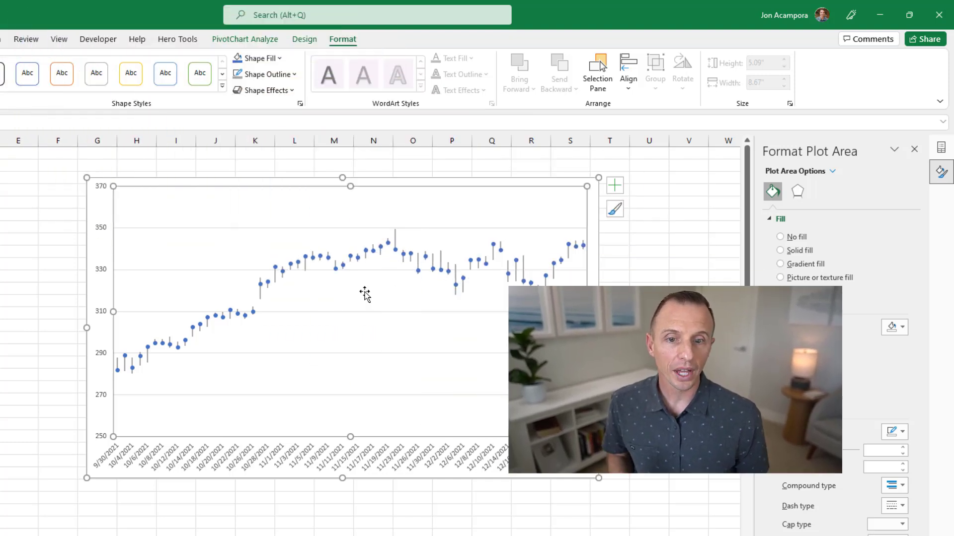
left_click(615, 185)
left_click(644, 225)
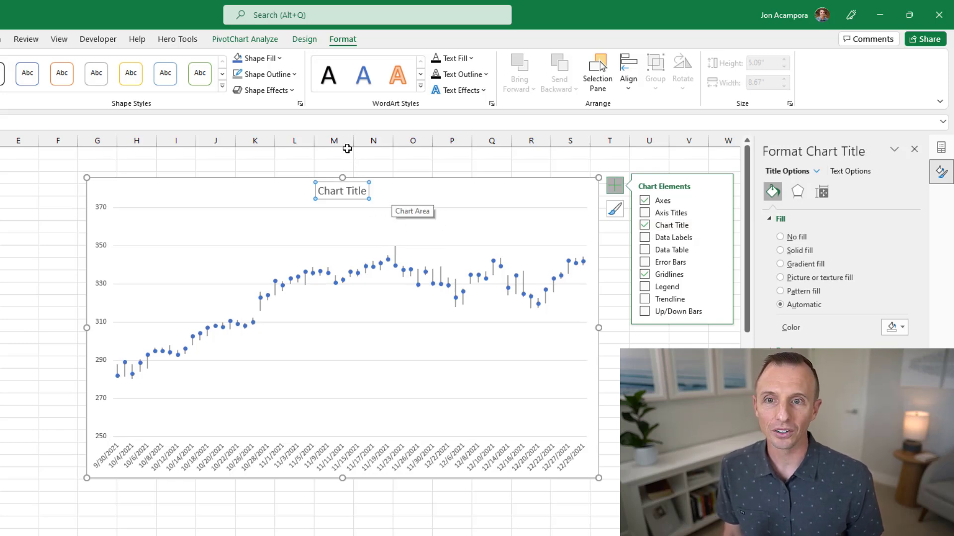
- Insert slicers for the Symbol and Month Name fields of the PivotChart
left_click(251, 42)
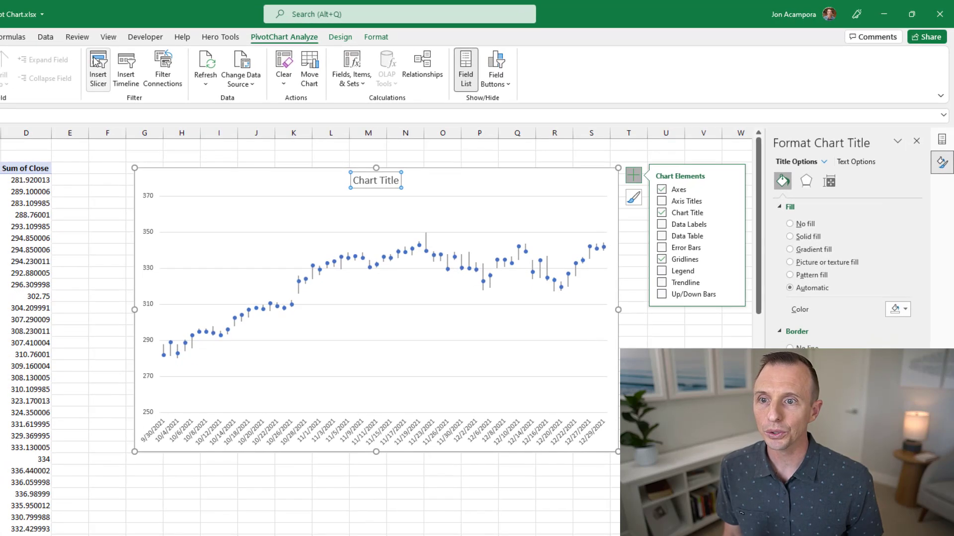
left_click(98, 61)
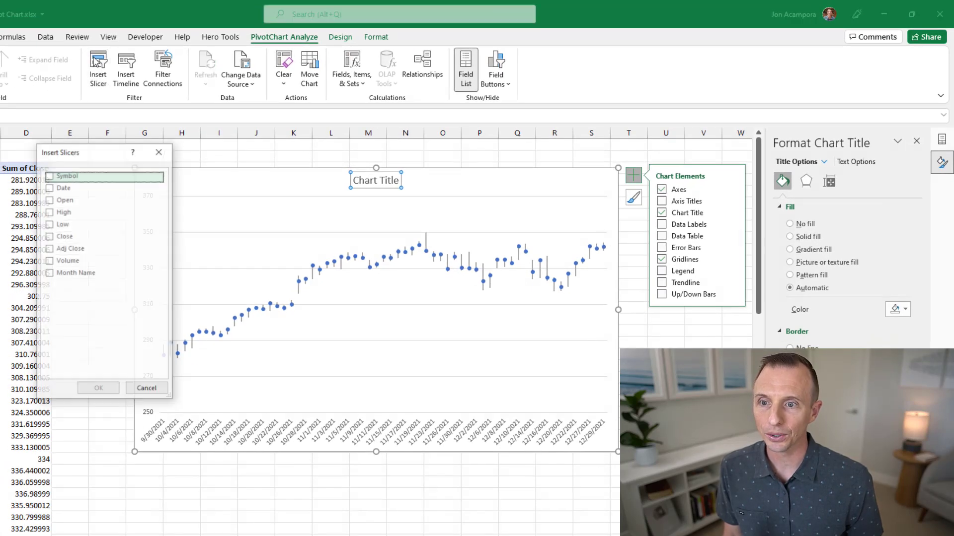
left_click(49, 178)
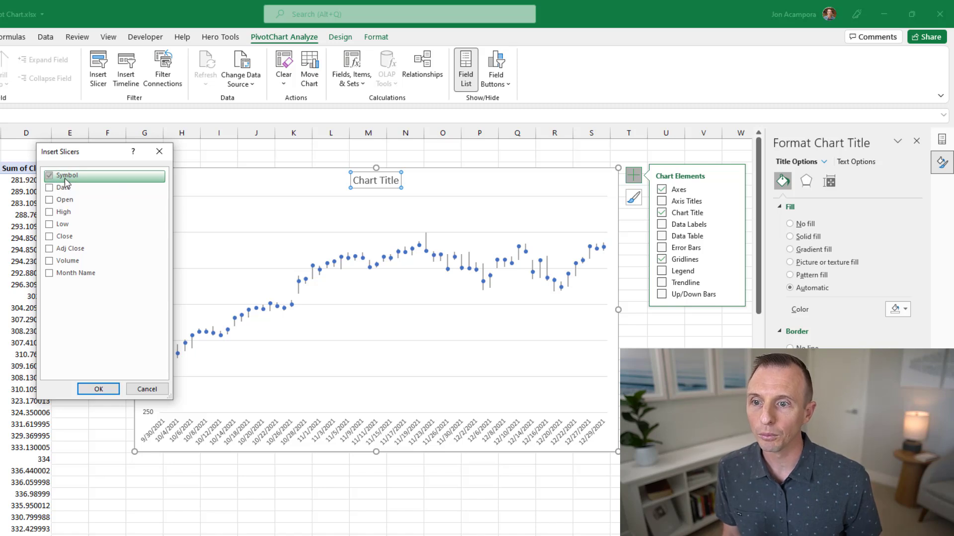
left_click(50, 276)
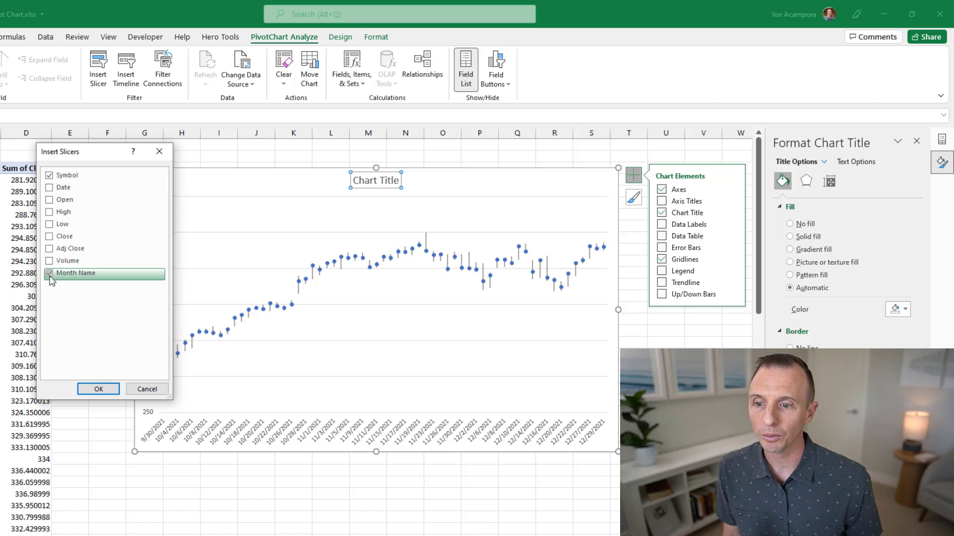
left_click(98, 389)
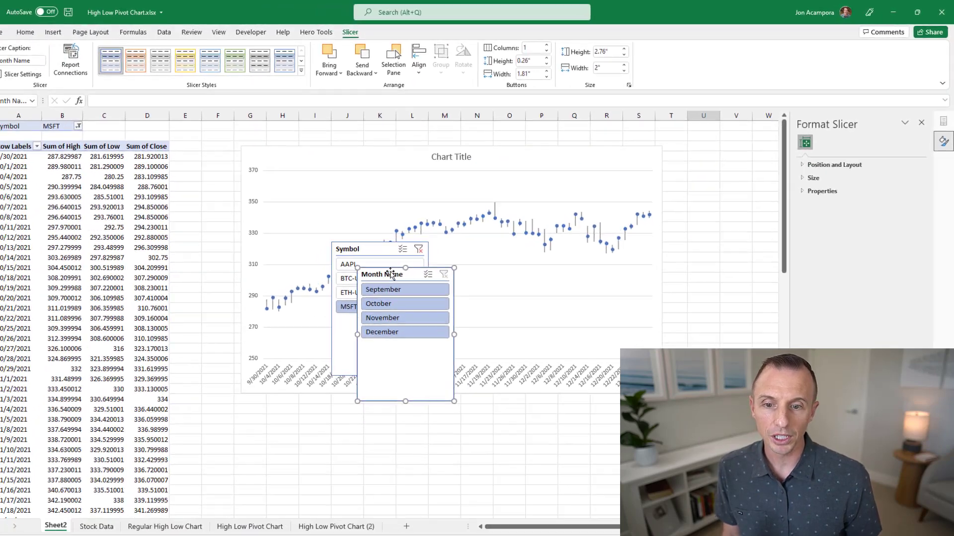
- Place both slicers beside the chart's right edge, with the Symbol slicer stacked above the Month Name slicer
left_click_drag(323, 322, 670, 317)
left_click_drag(706, 274, 721, 261)
left_click_drag(381, 242, 718, 144)
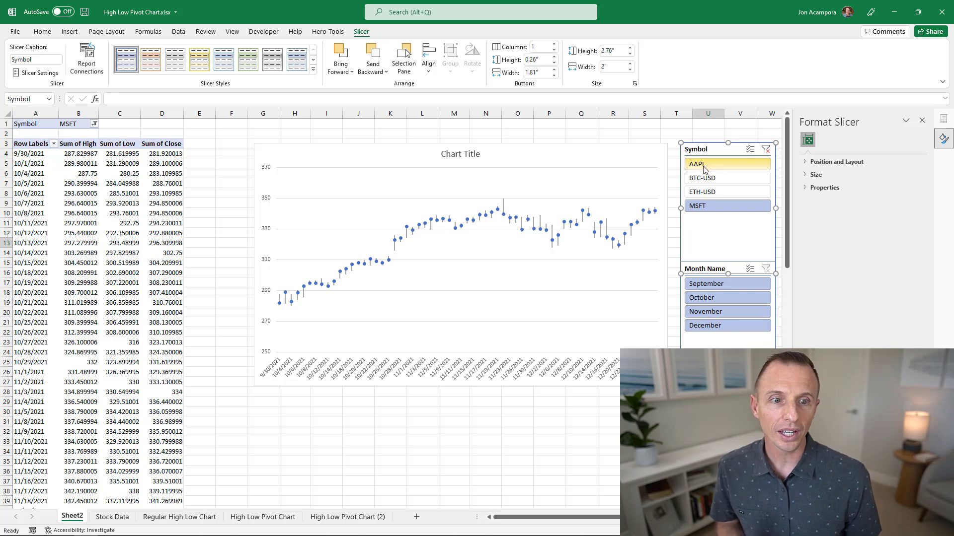
- Filter the PivotChart to the AAPL symbol and reset the vertical axis minimum bound to automatic
left_click(704, 167)
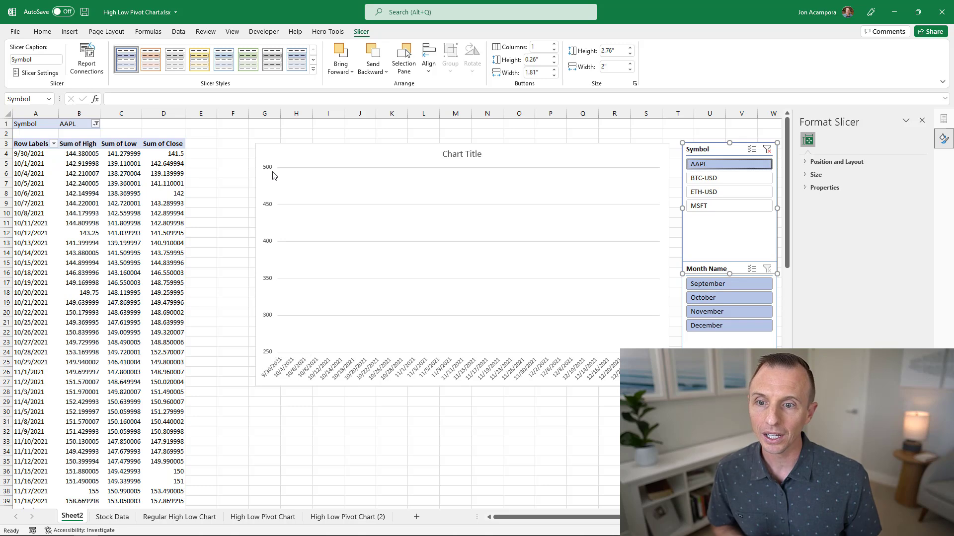
left_click(266, 207)
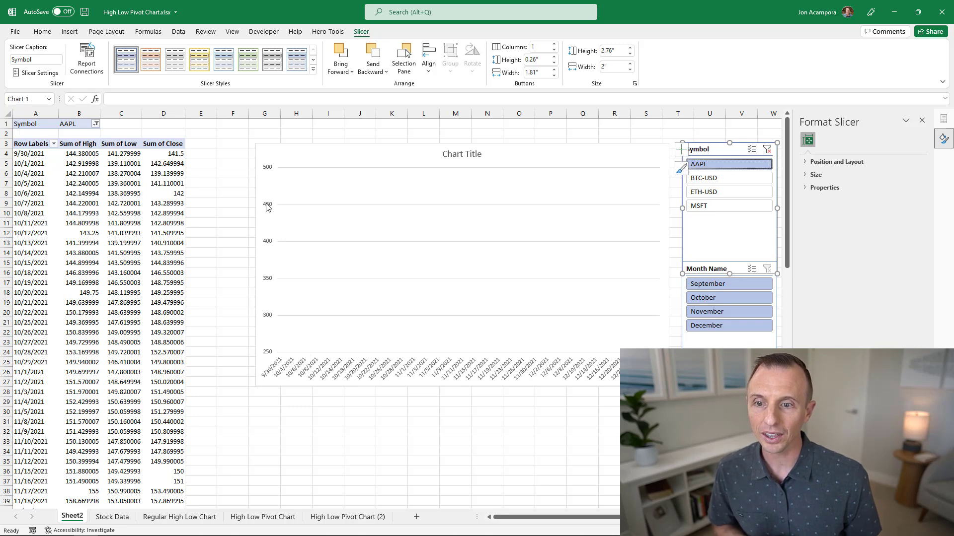
right_click(267, 207)
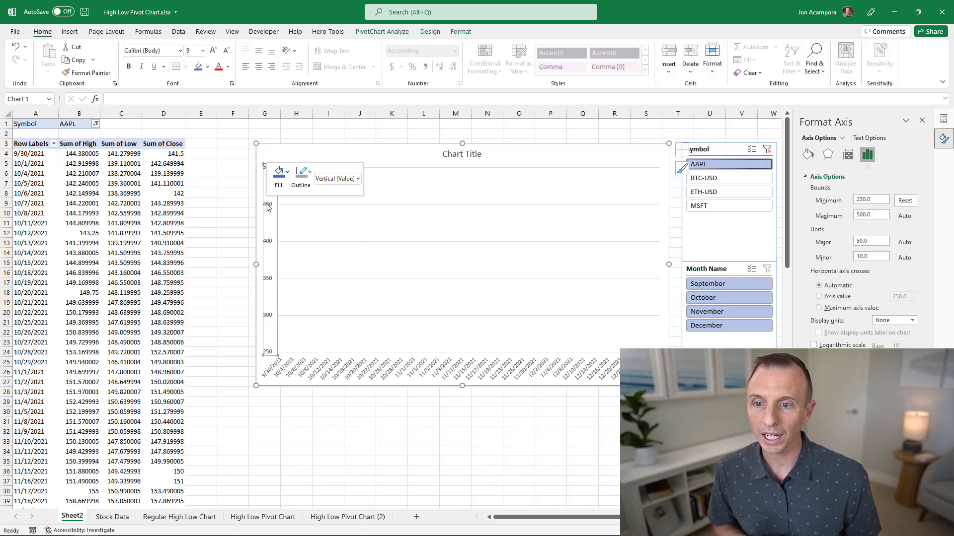
left_click(303, 326)
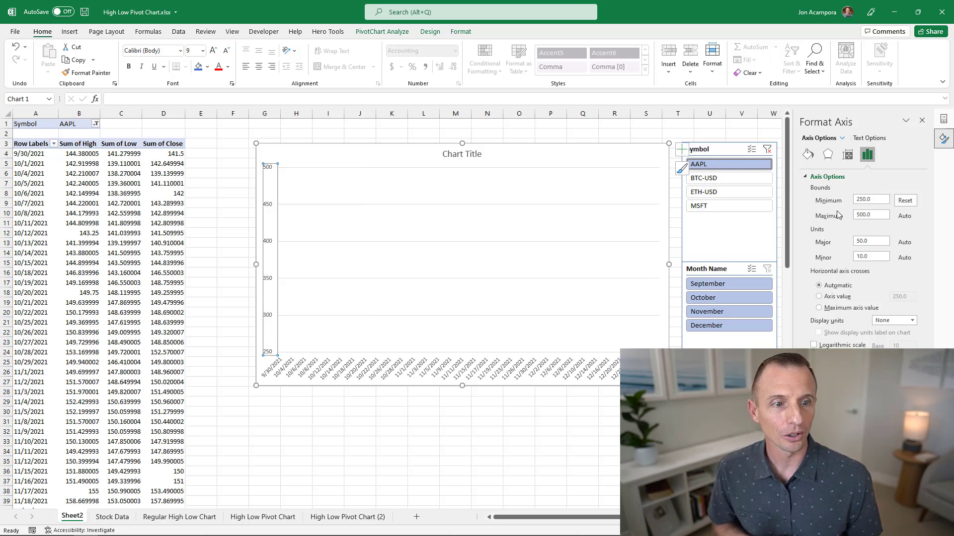
left_click(905, 202)
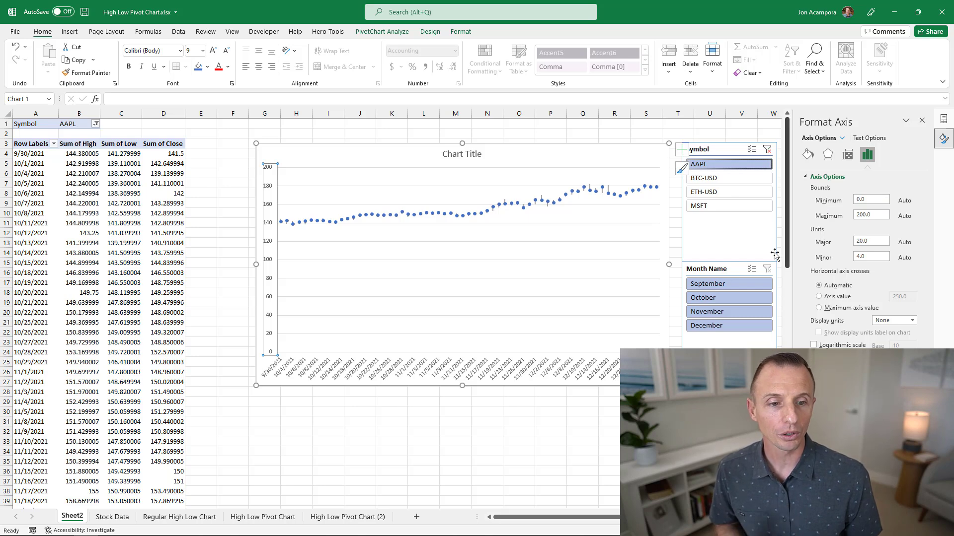
- Filter the PivotChart to October with the Month Name slicer
left_click(713, 297)
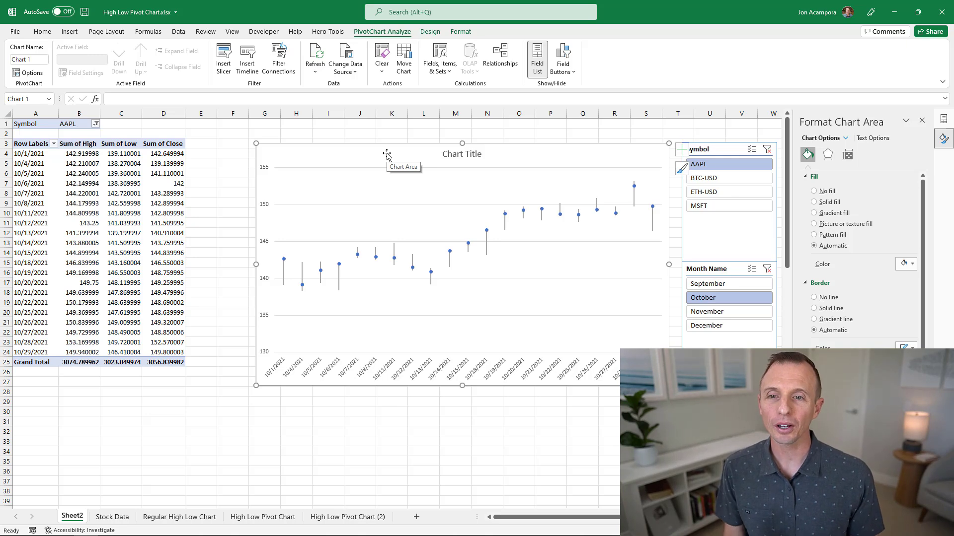
- Deselect the chart and hide the gridlines of the worksheet
left_click(232, 32)
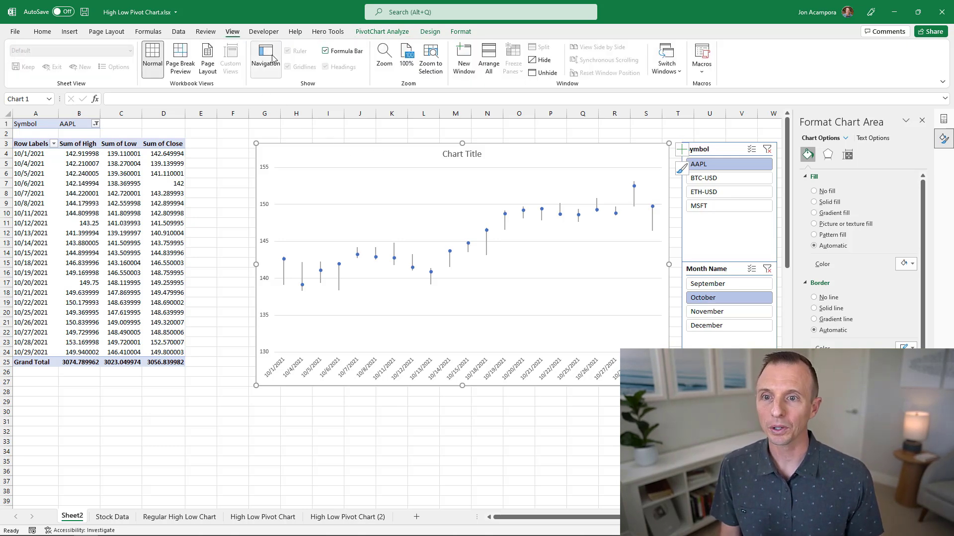
left_click(231, 133)
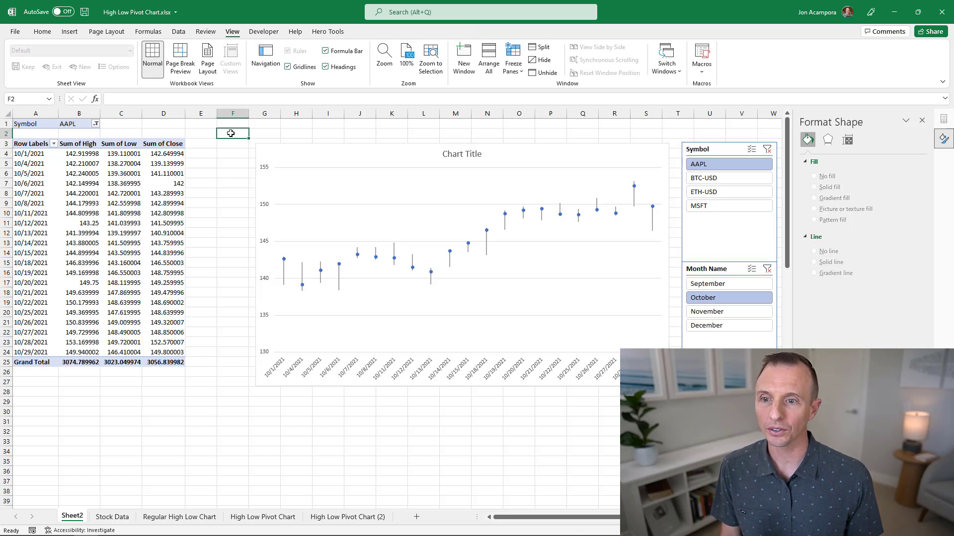
left_click(288, 67)
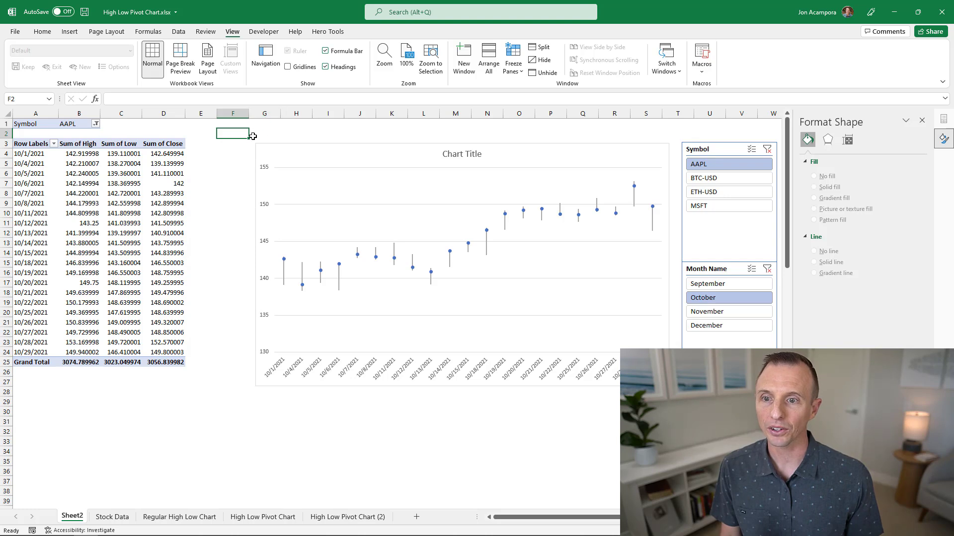